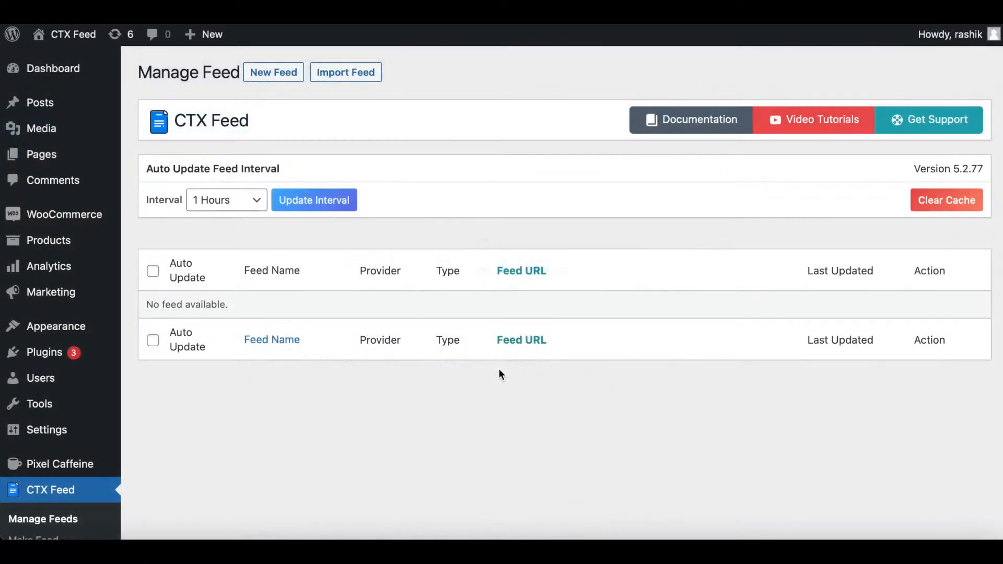
- Start a new product feed and choose the Wish.com template for it
click(288, 79)
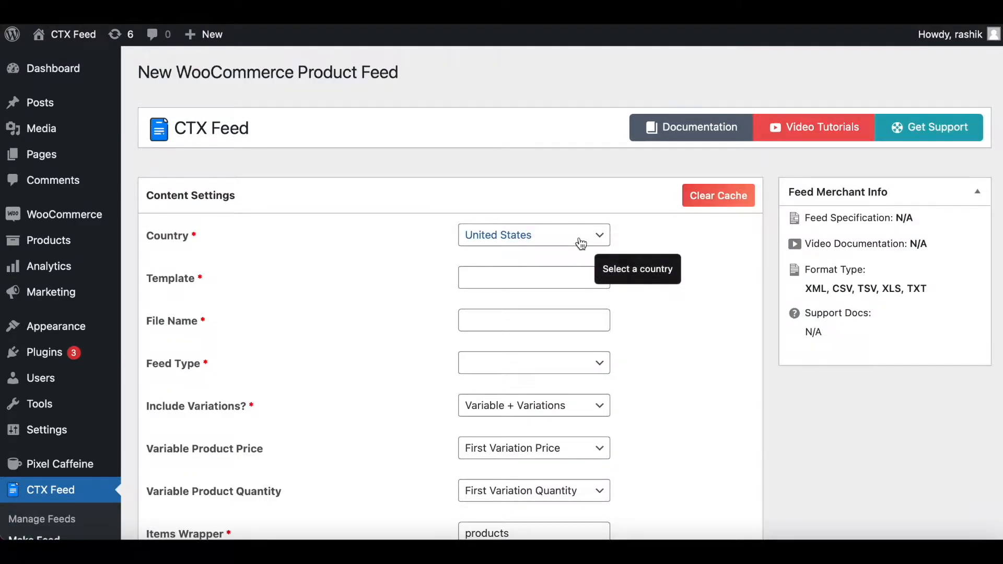
click(577, 270)
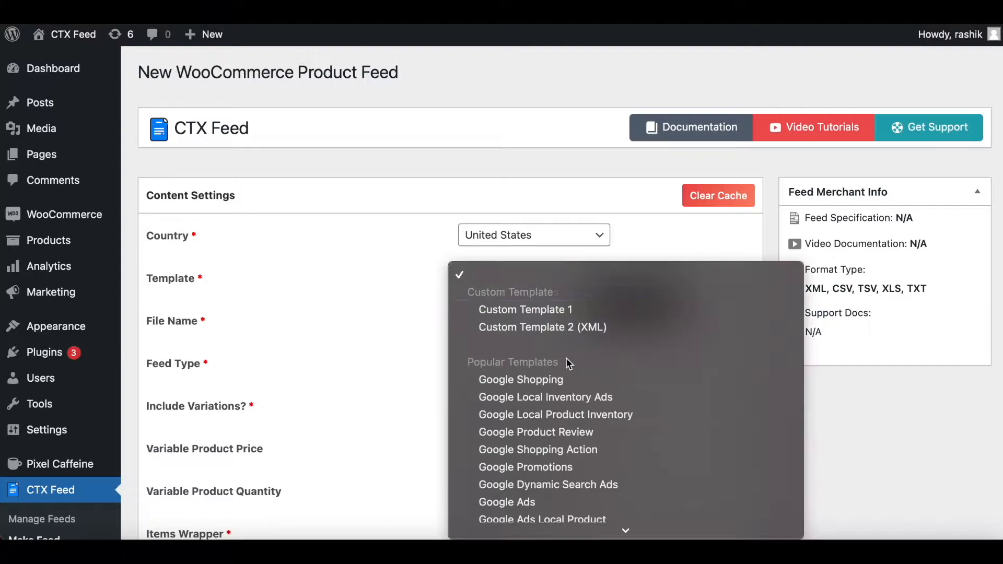
key(w)
scroll(568, 365, down, 3)
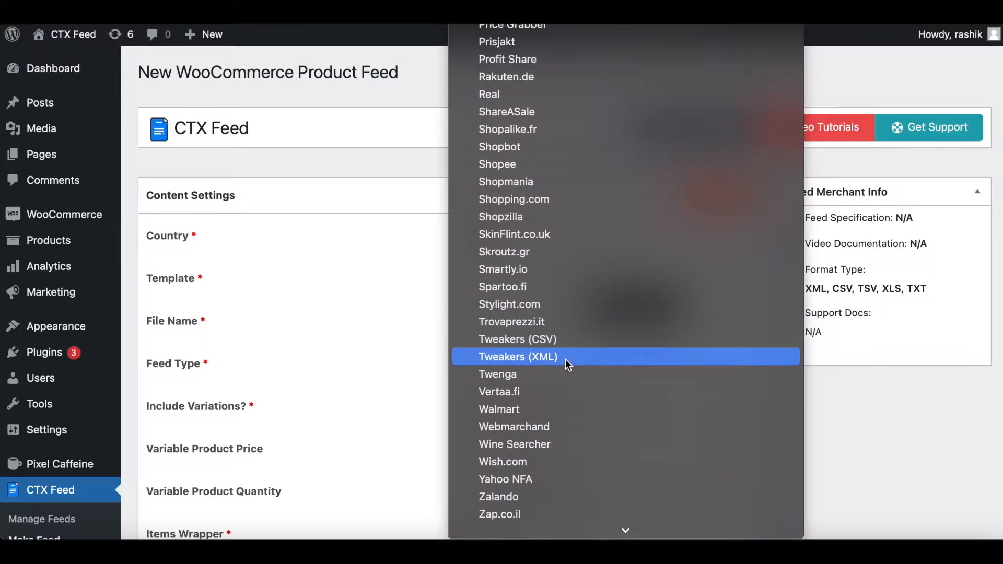
click(520, 462)
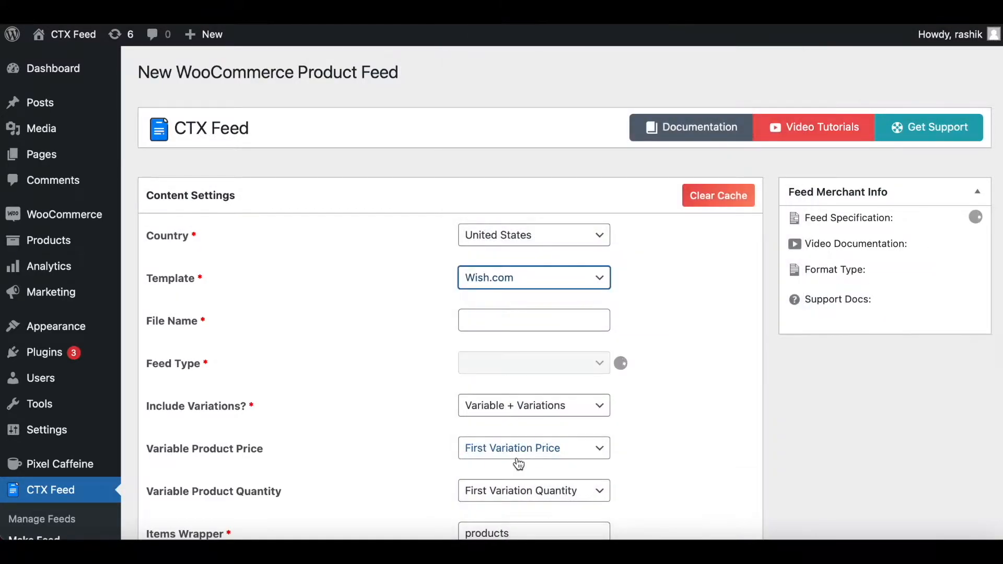
- Name the feed file Wish1 and set its feed type to CSV
click(481, 318)
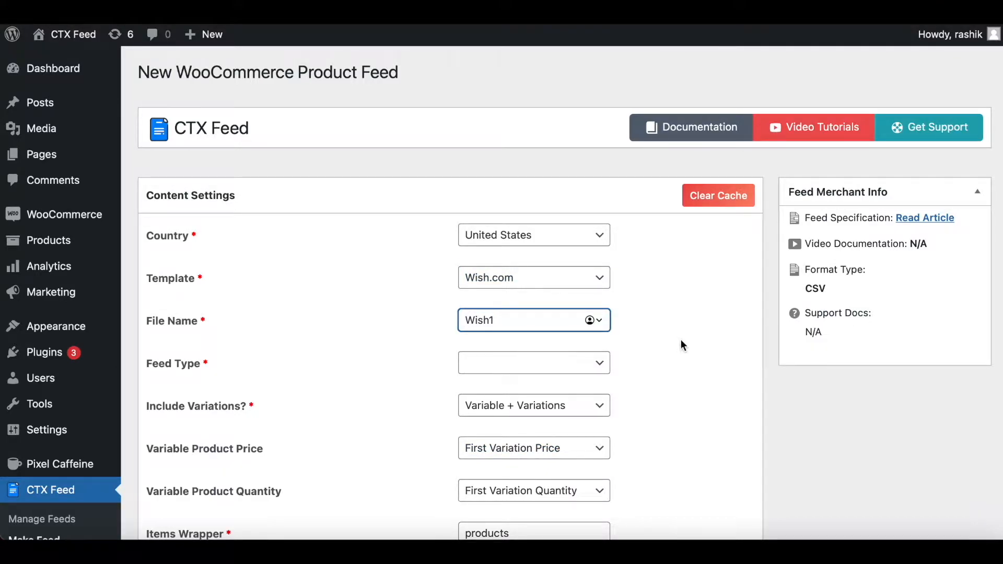
scroll(681, 339, down, 2)
click(577, 295)
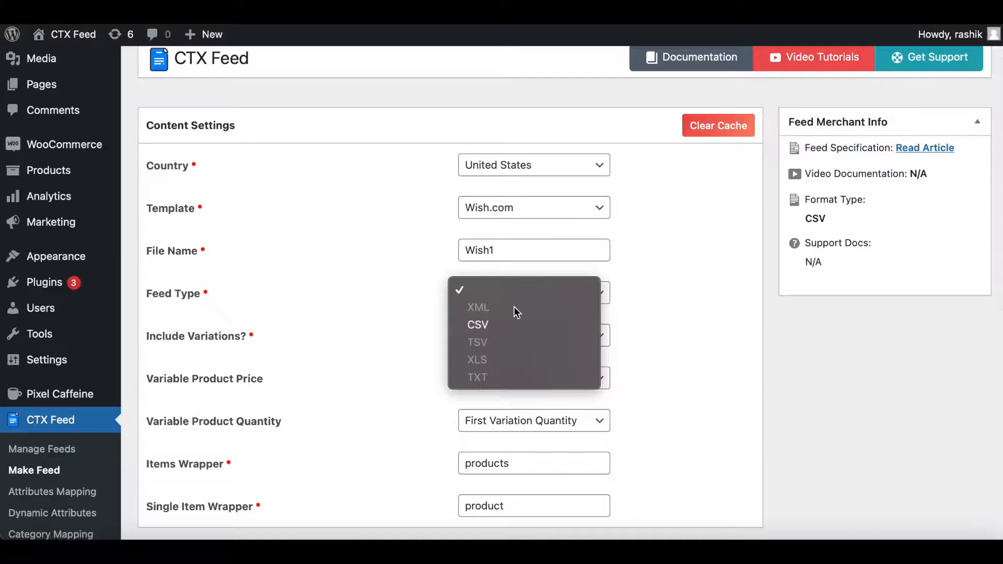
click(490, 325)
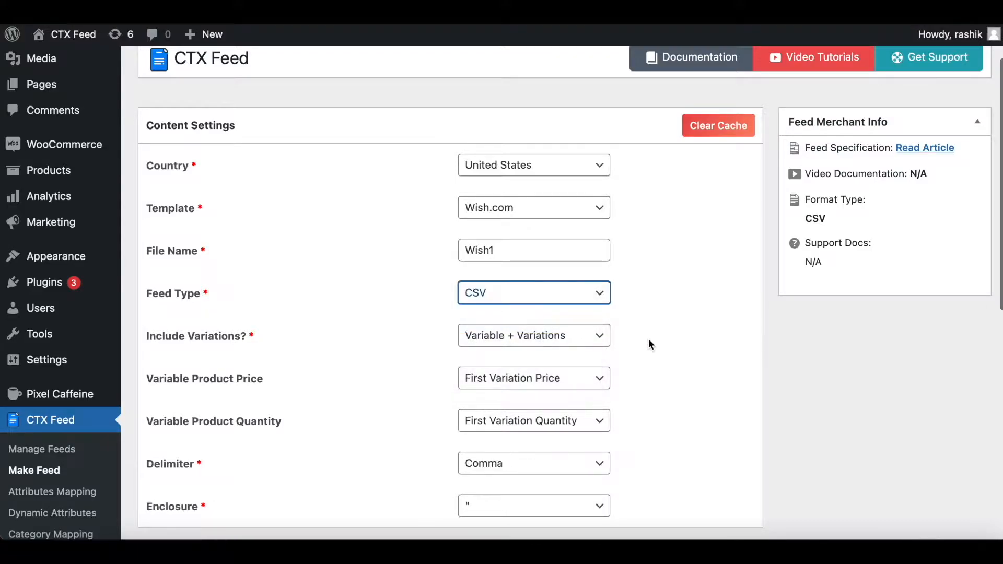
- Reorder the Wish attributes so Unique ID/SKU comes first, Parent Unique Id second and Description third
scroll(647, 339, down, 6)
scroll(649, 341, down, 4)
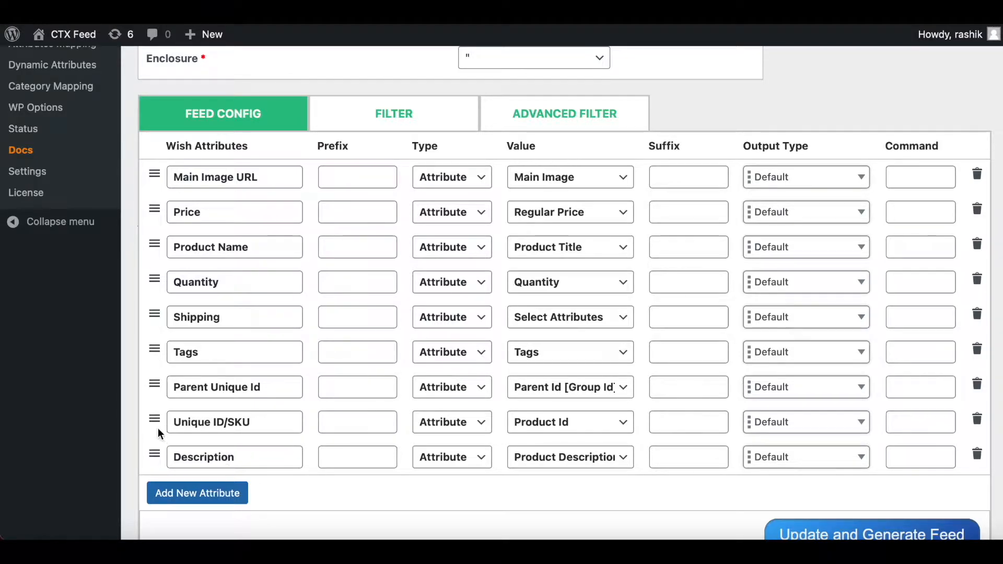
drag(152, 419, 153, 175)
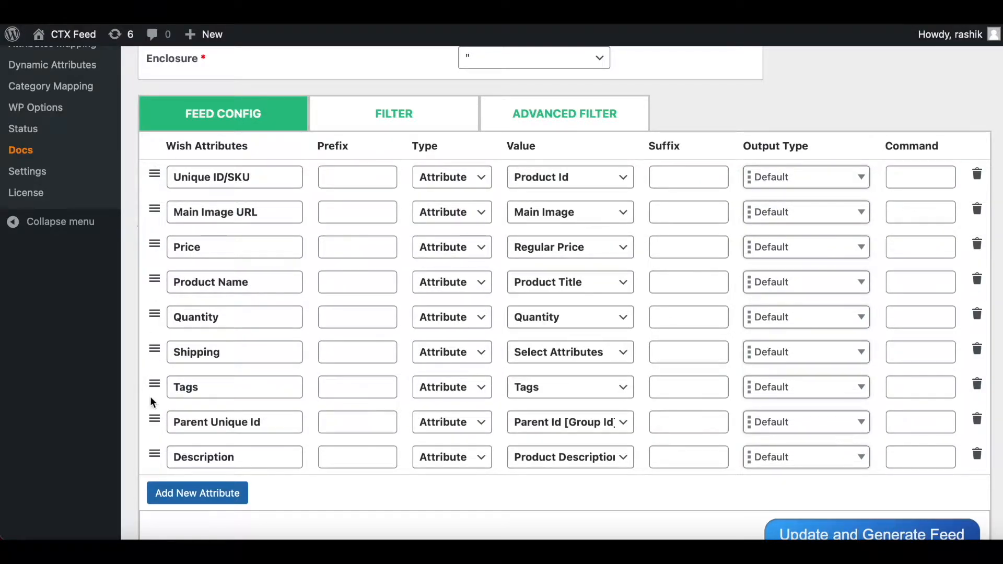
drag(154, 419, 152, 192)
drag(154, 453, 154, 243)
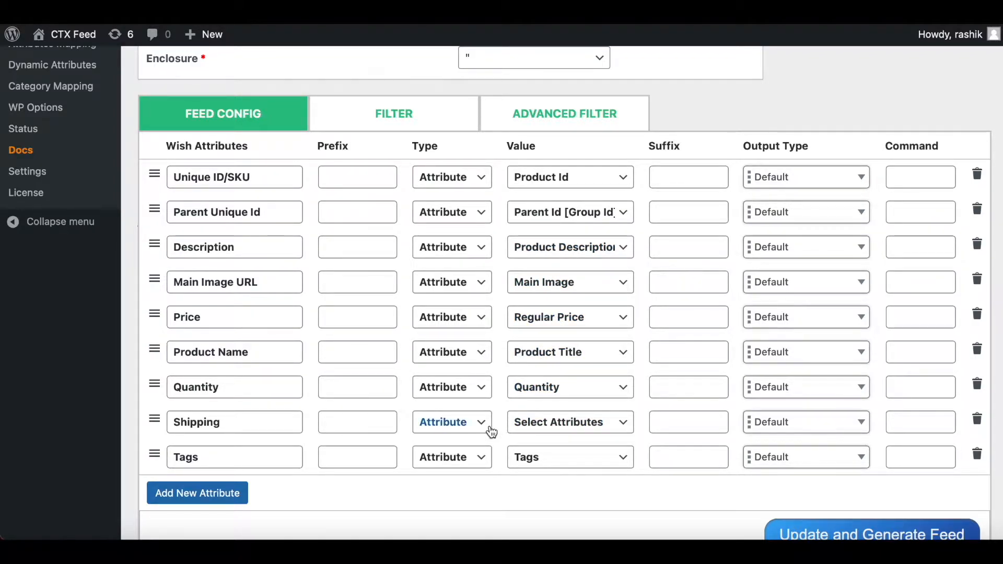
- Change the Shipping attribute's type to Pattern (Static Value) and set its value to 10.00
click(478, 423)
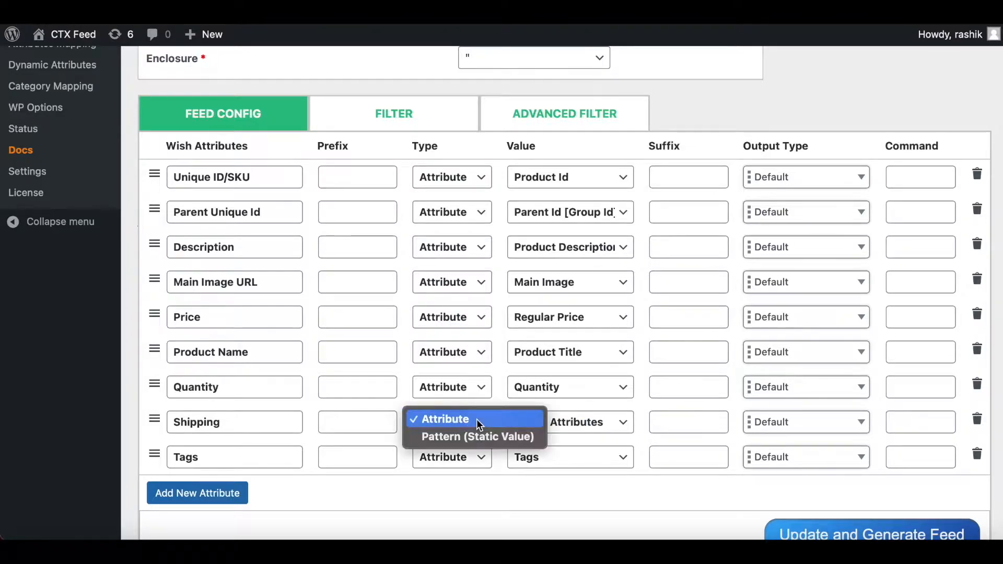
click(446, 437)
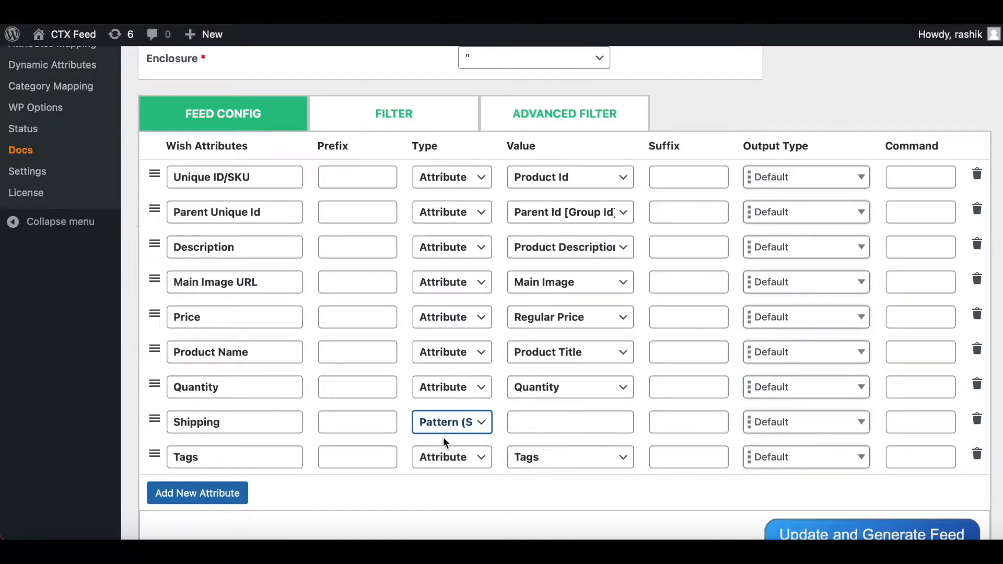
click(528, 424)
text(10.00)
click(644, 451)
scroll(643, 450, down, 1)
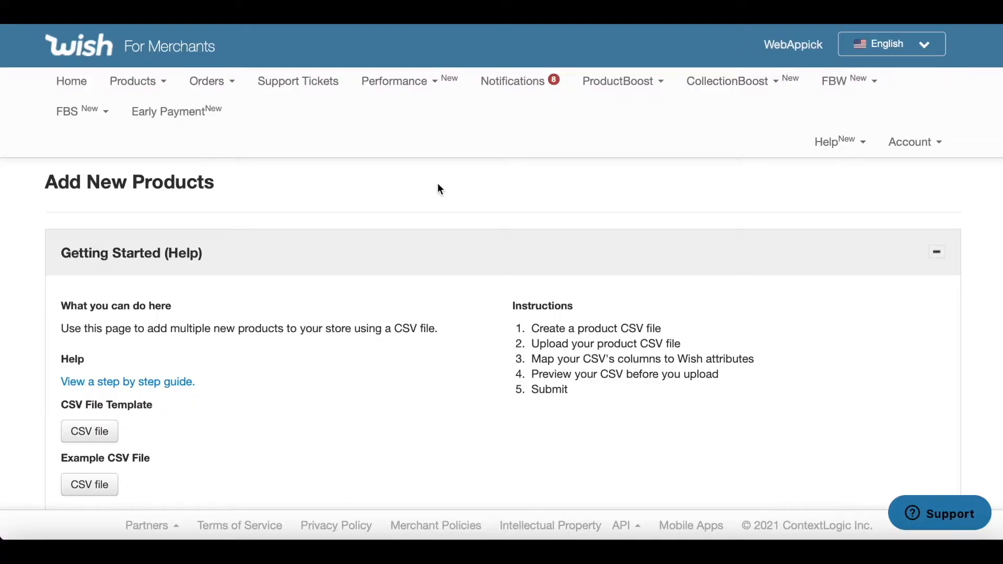
- Find the required and optional product attributes on Wish for Merchants' Add New Products page
scroll(439, 188, down, 10)
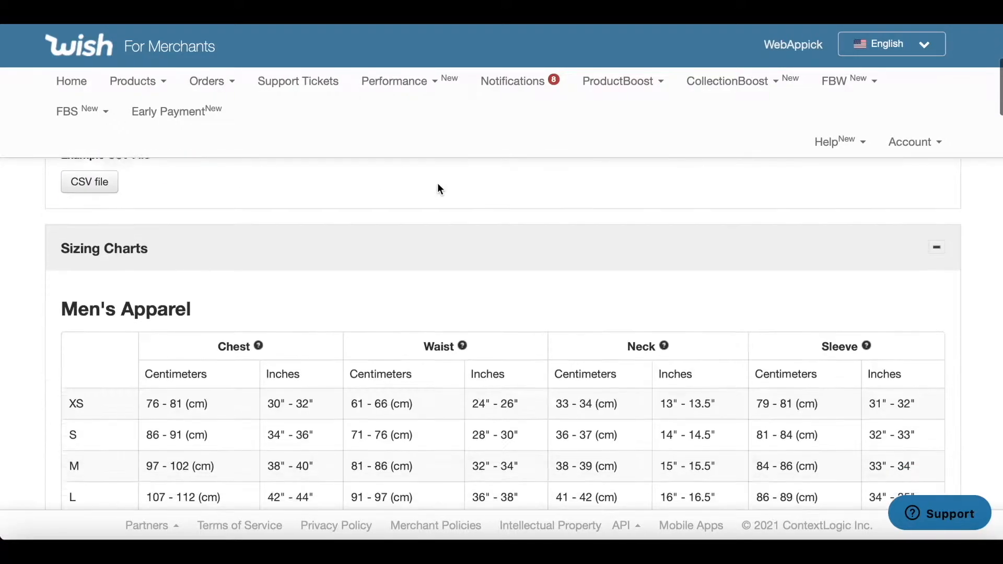
scroll(438, 188, down, 12)
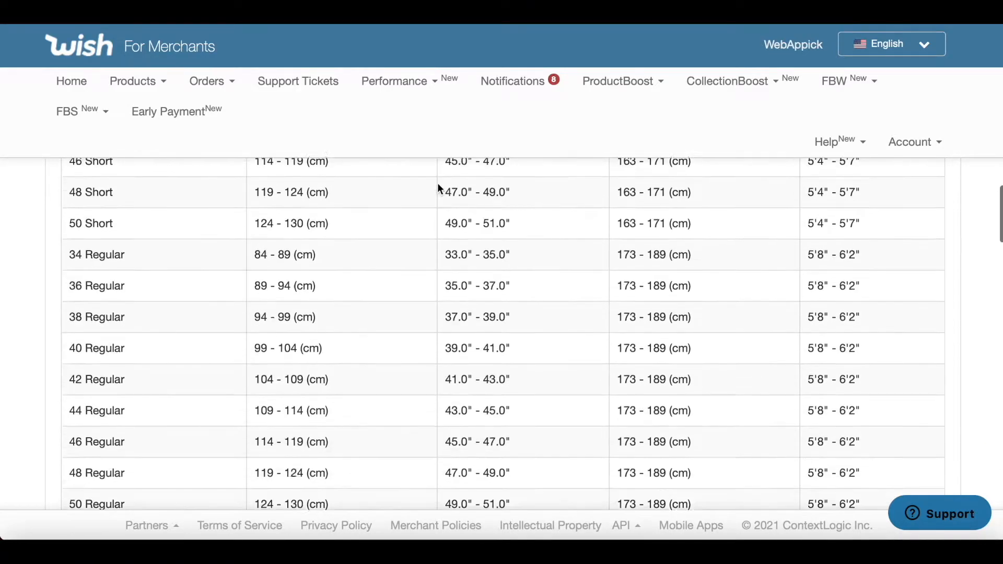
scroll(396, 445, down, 15)
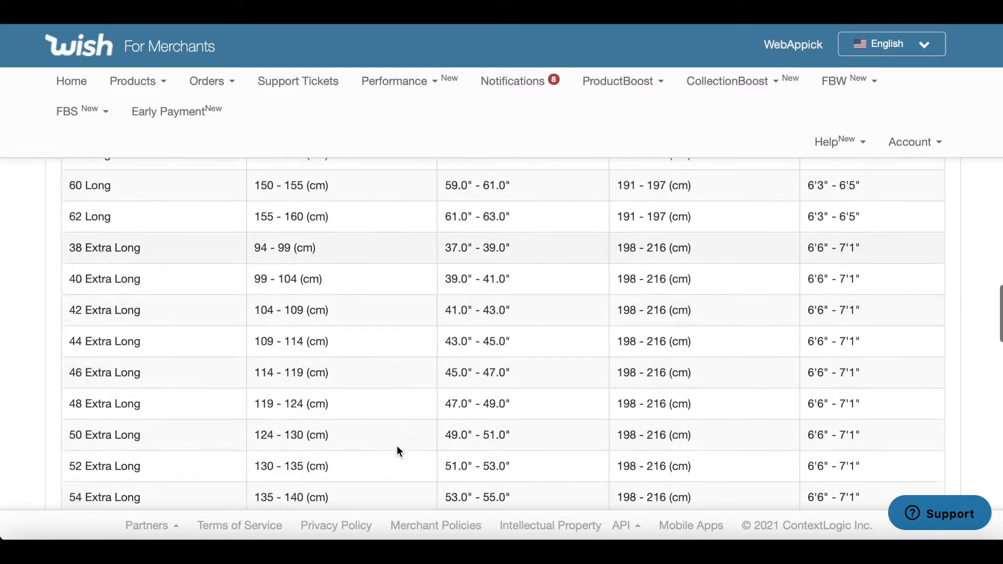
scroll(437, 409, down, 7)
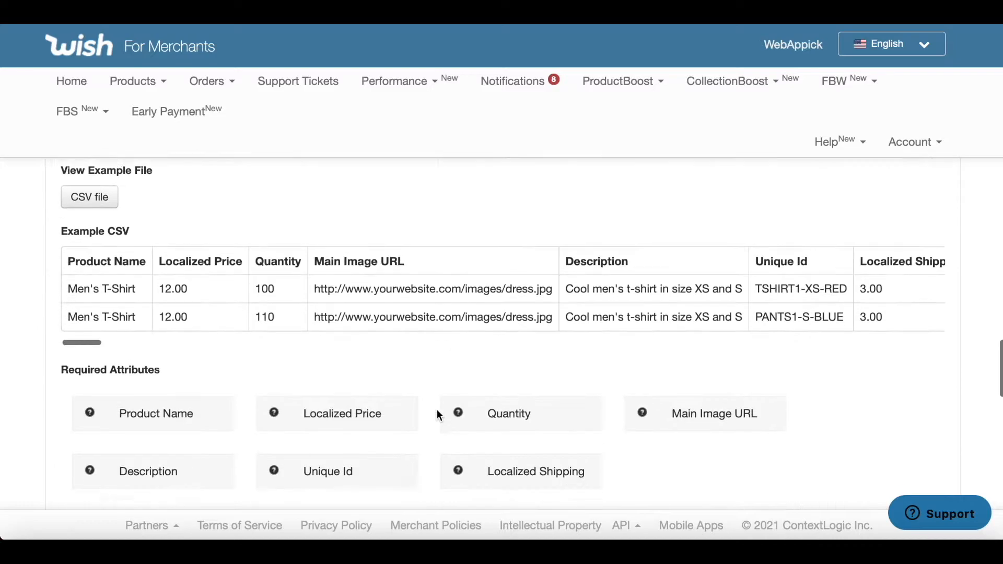
scroll(437, 409, down, 2)
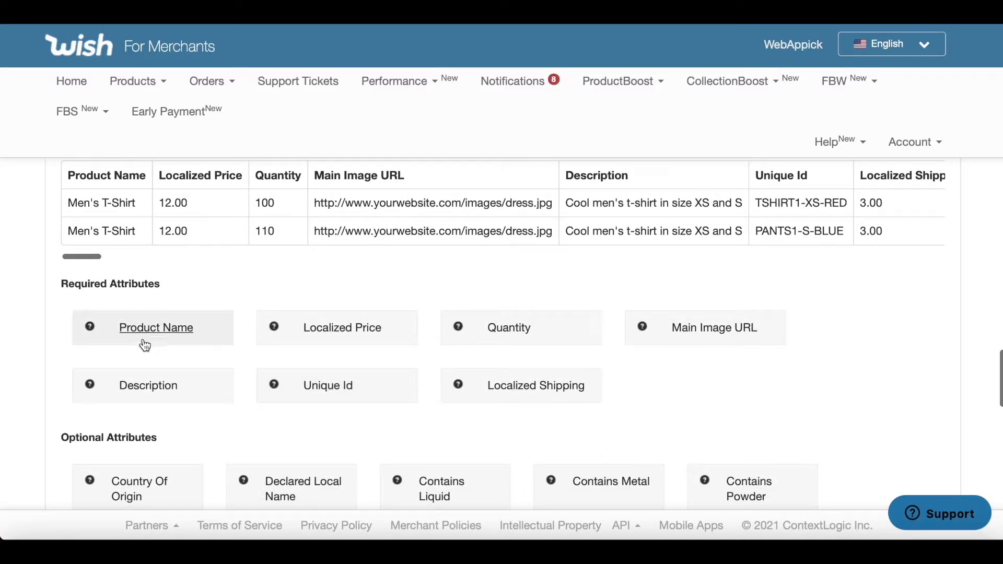
scroll(181, 293, down, 1)
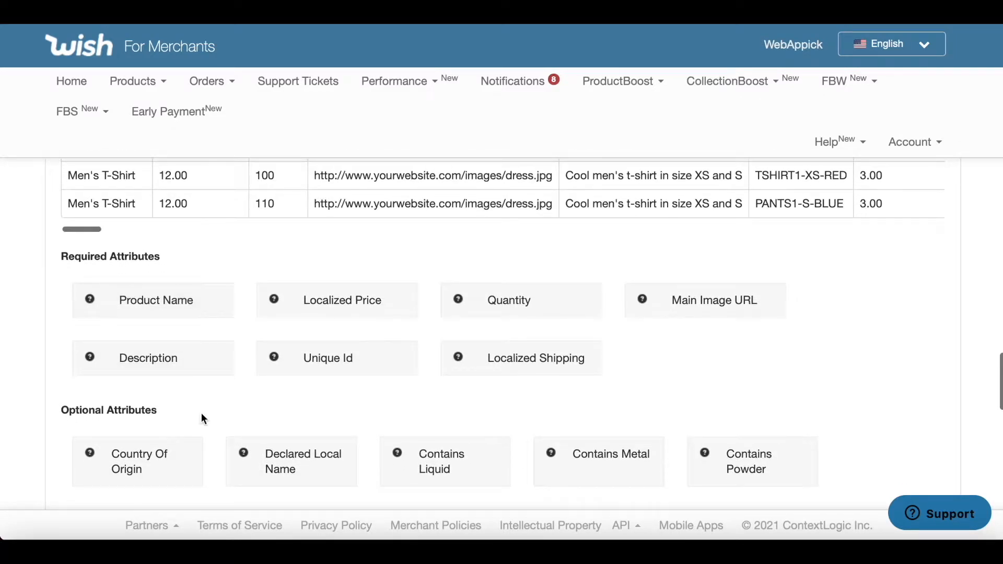
scroll(202, 415, down, 1)
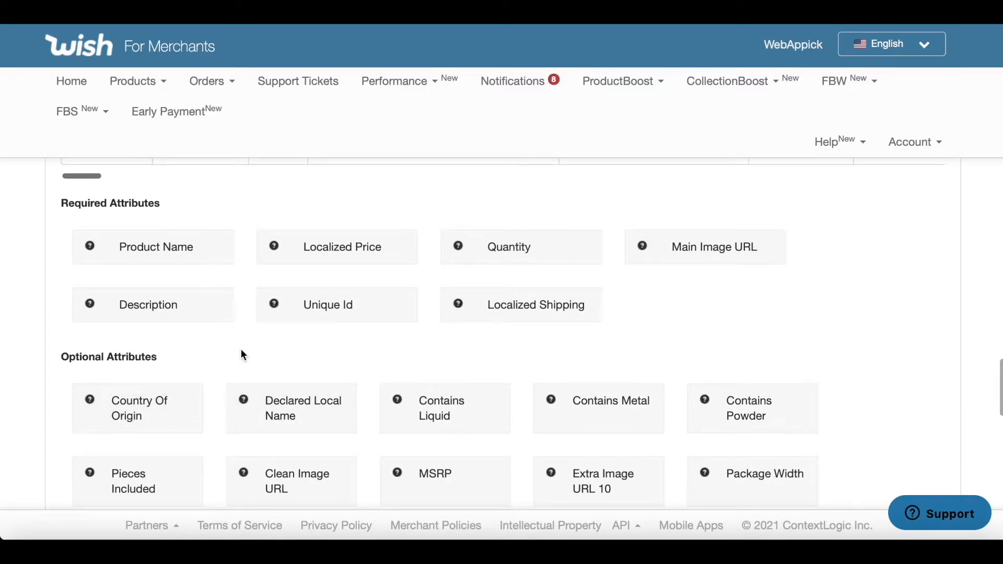
- Read the definitions of the required attributes Description, Unique Id, Product Name and Localized Shipping
click(146, 316)
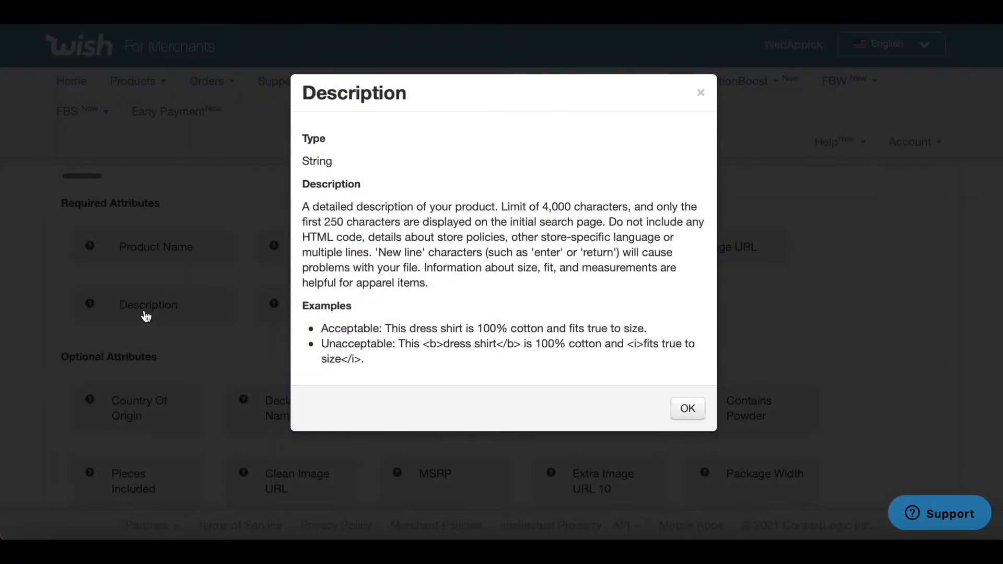
click(700, 93)
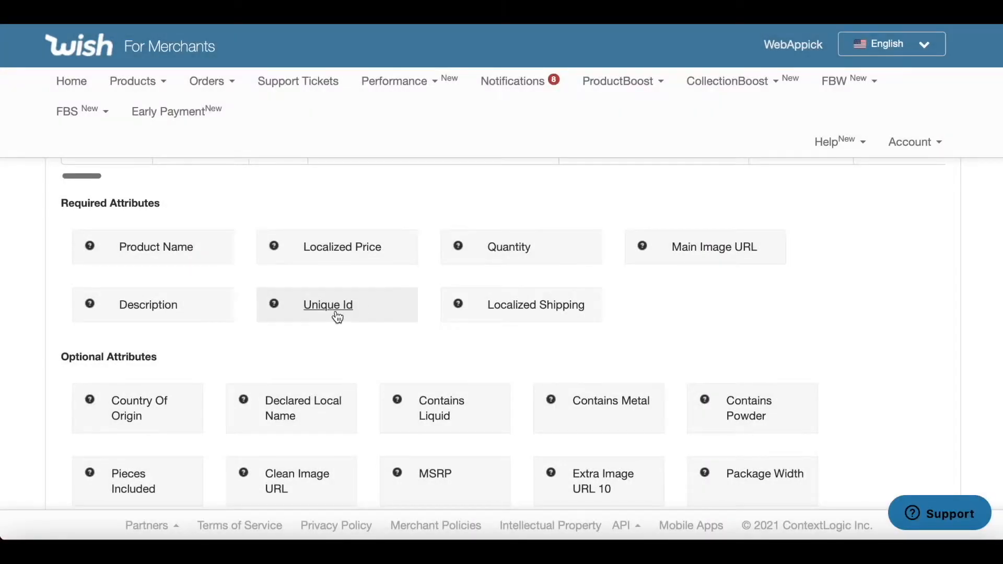
click(336, 311)
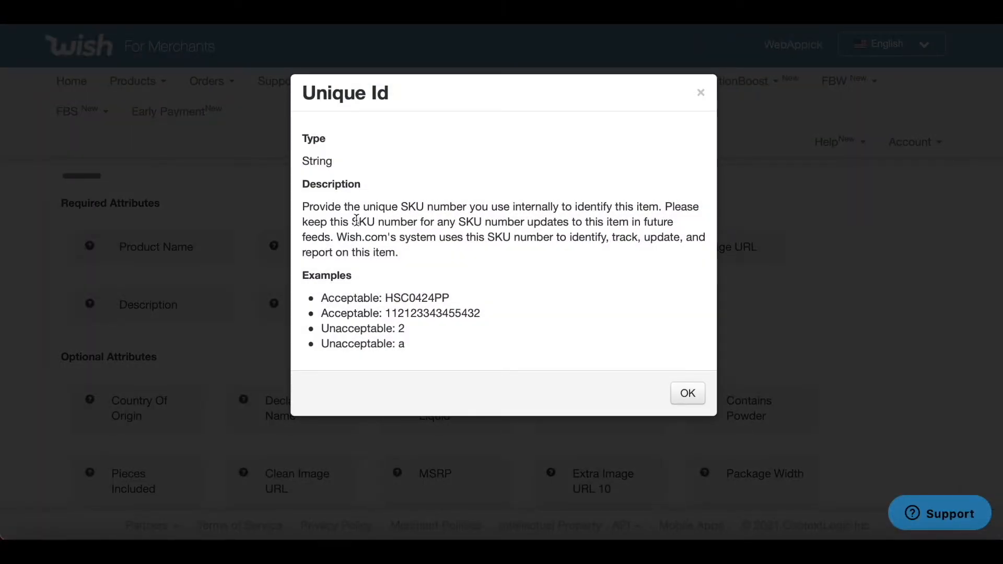
click(701, 93)
click(198, 265)
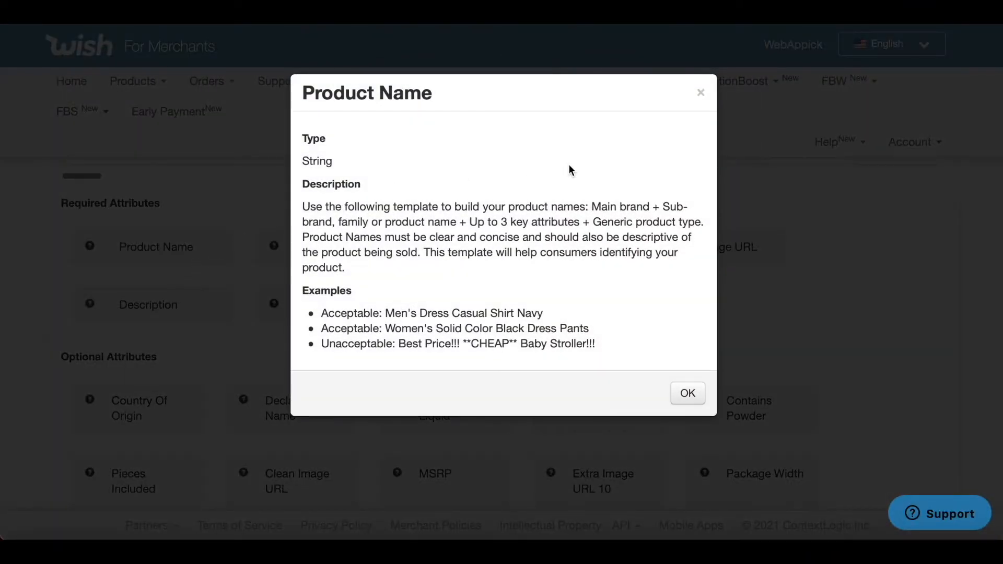
click(699, 94)
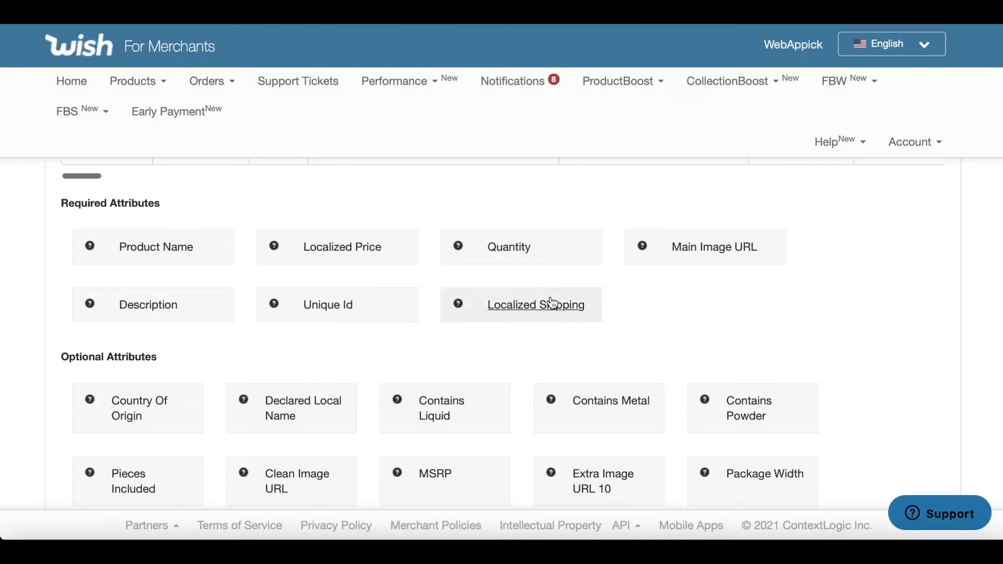
click(522, 315)
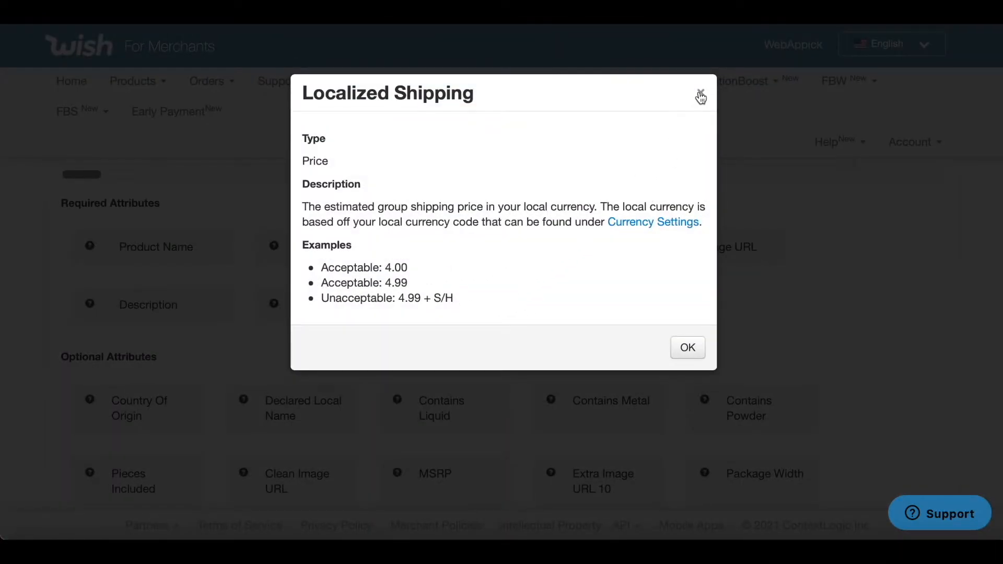
click(700, 93)
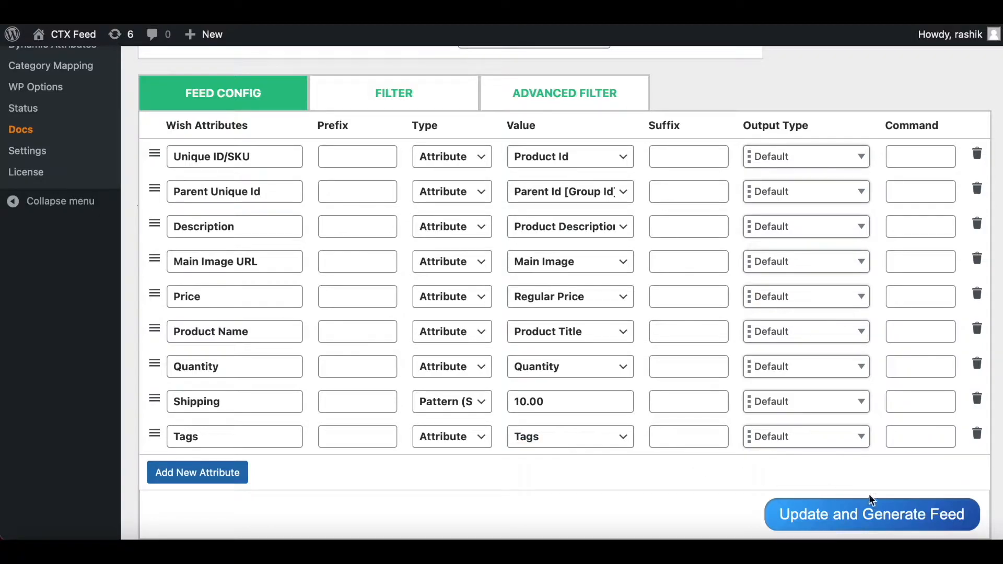
- Switch back to CTX Feed, generate the Wish1 feed and download its CSV file
click(901, 516)
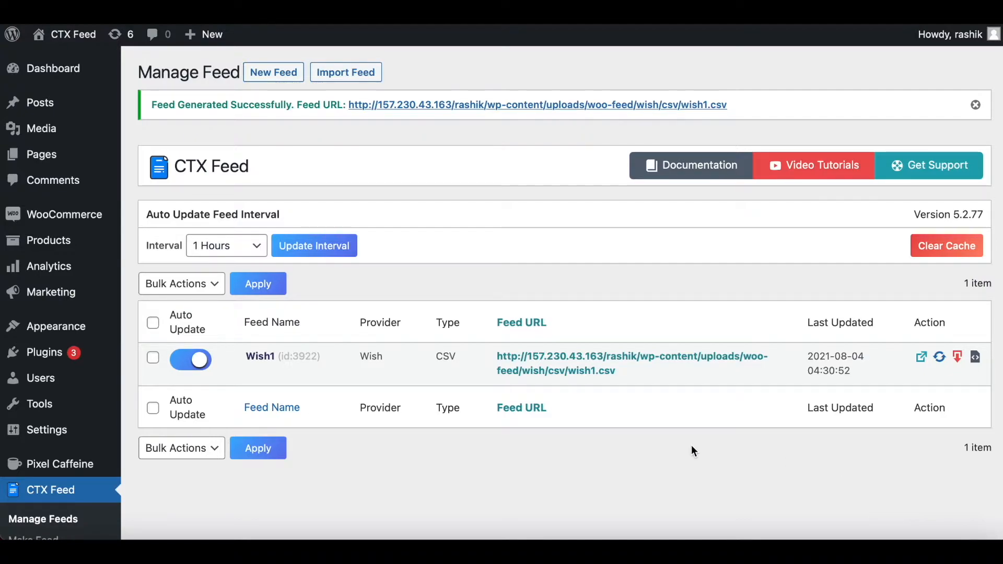
click(958, 360)
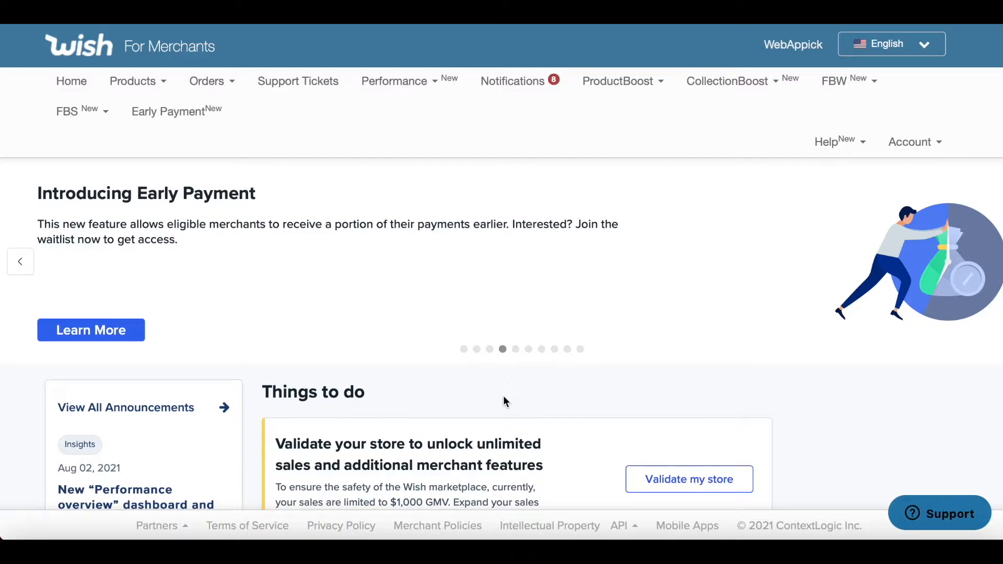
- Switch to Wish for Merchants and open the page for adding new products with a product CSV file
click(151, 87)
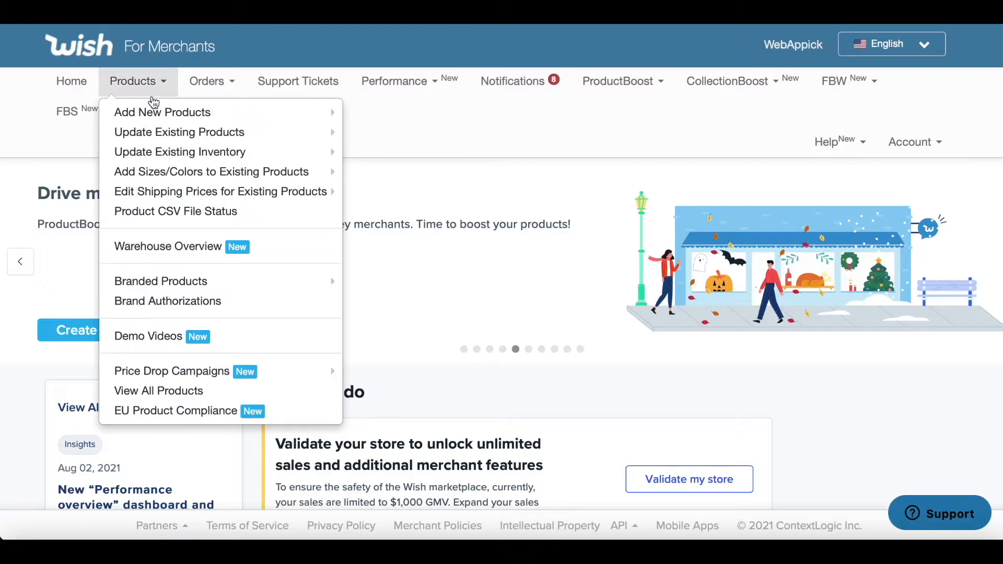
mouse_move(154, 112)
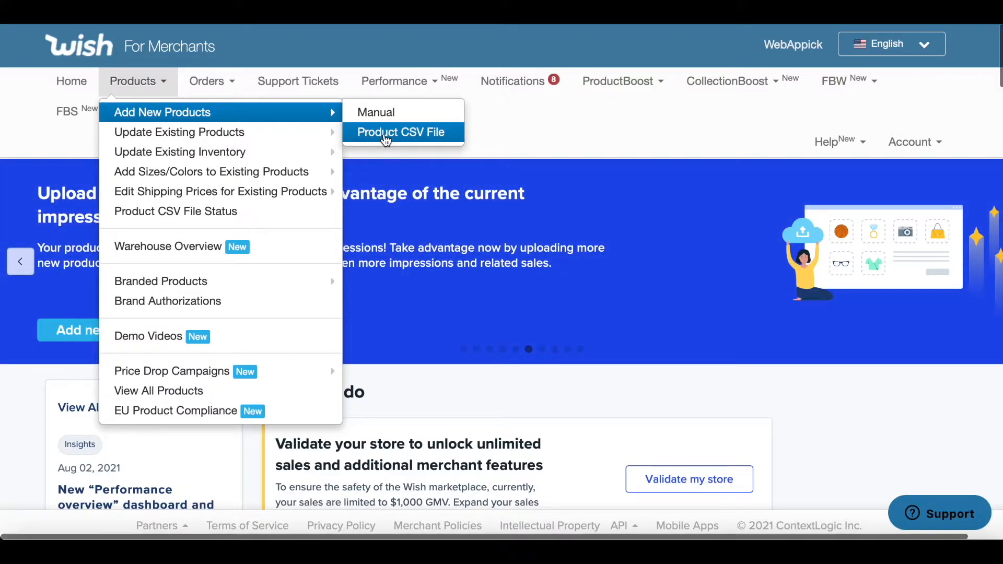
click(386, 137)
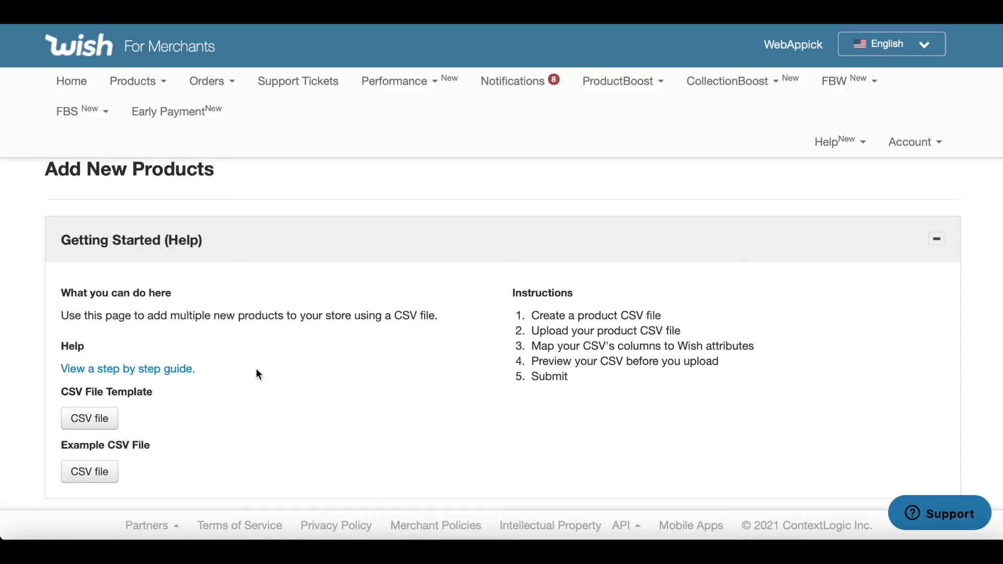
- Review the Add New Products page's step by step guide link, sizing charts, and required and optional attributes
right_click(180, 369)
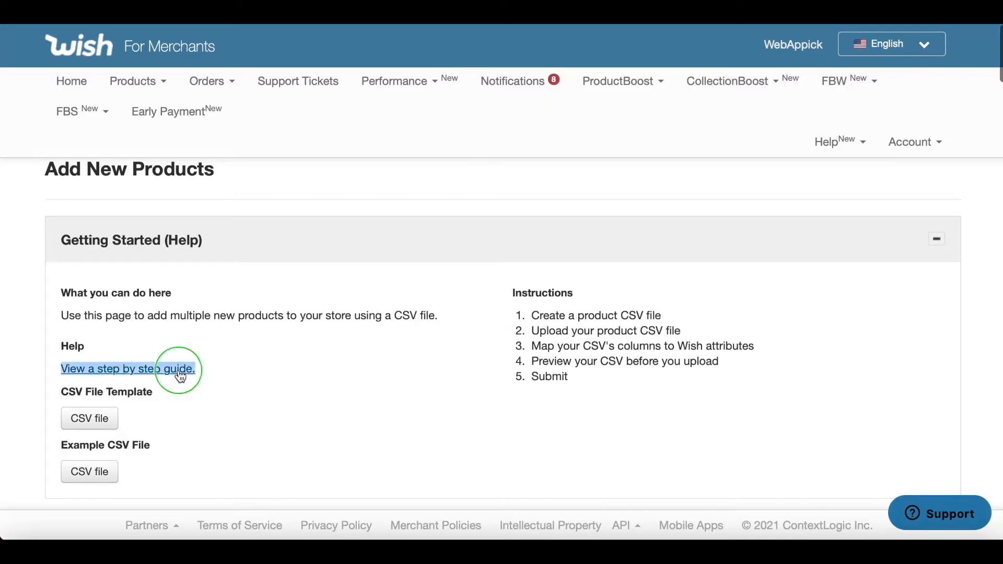
click(210, 372)
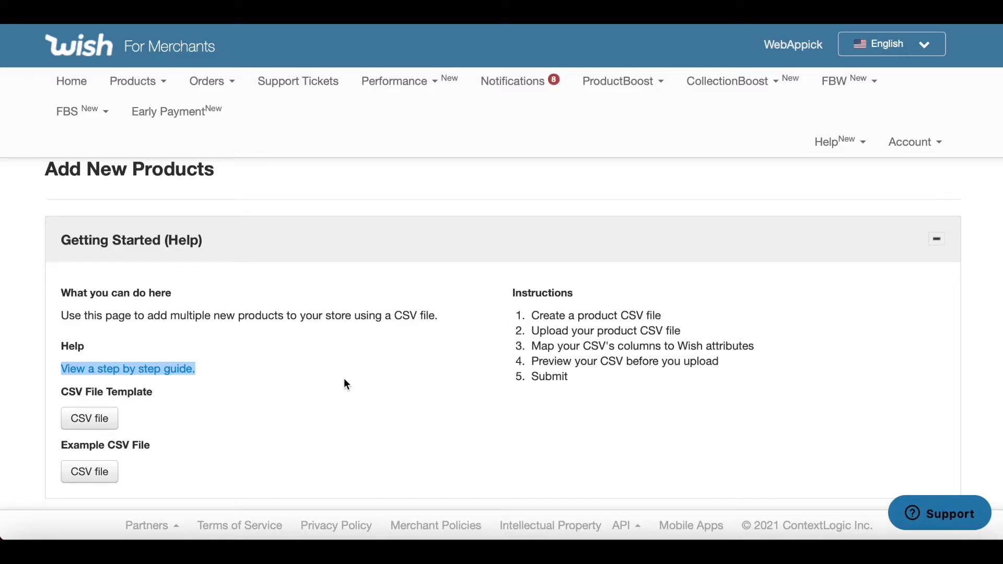
scroll(344, 382, down, 6)
scroll(343, 379, down, 1)
scroll(344, 378, up, 1)
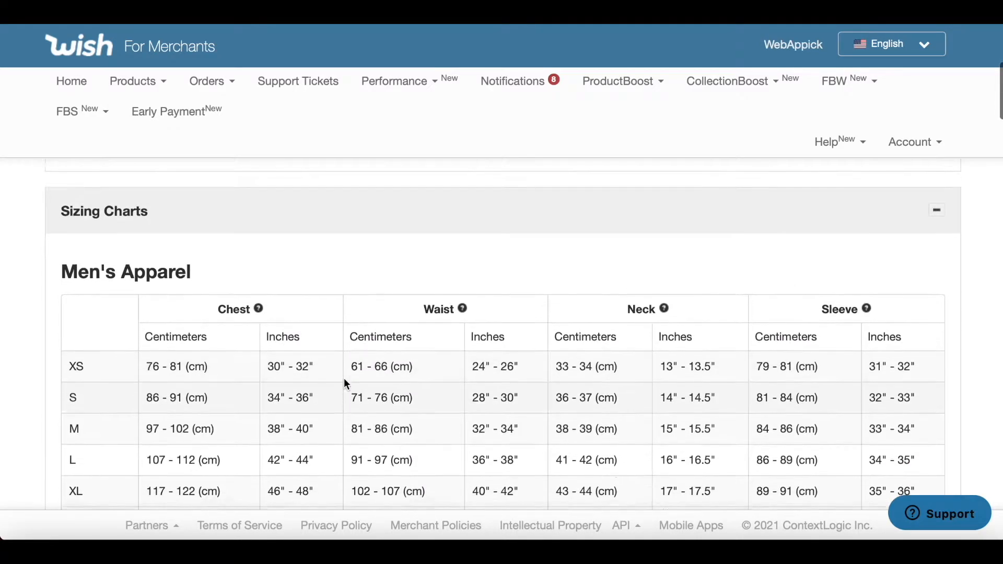
scroll(267, 382, down, 12)
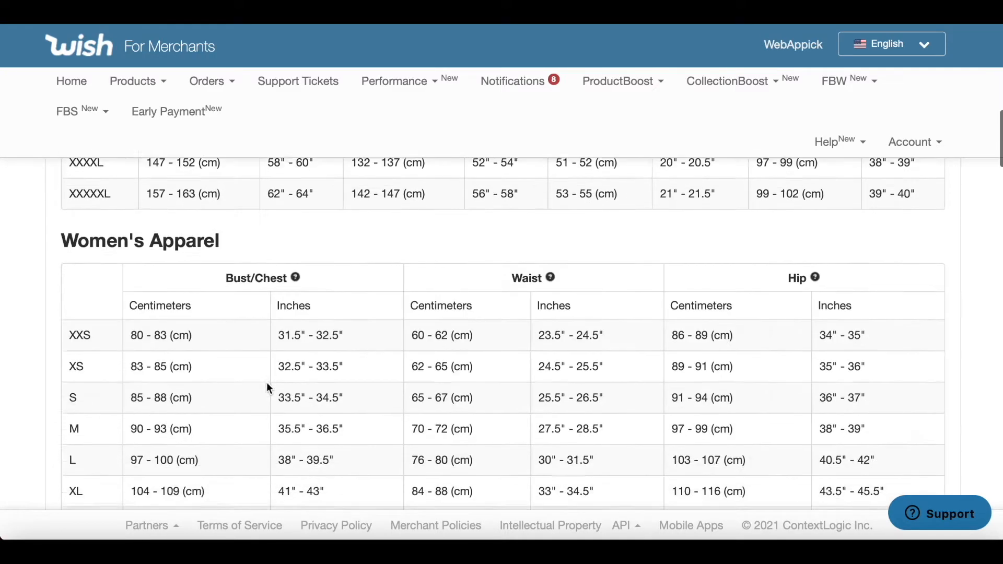
scroll(266, 383, down, 15)
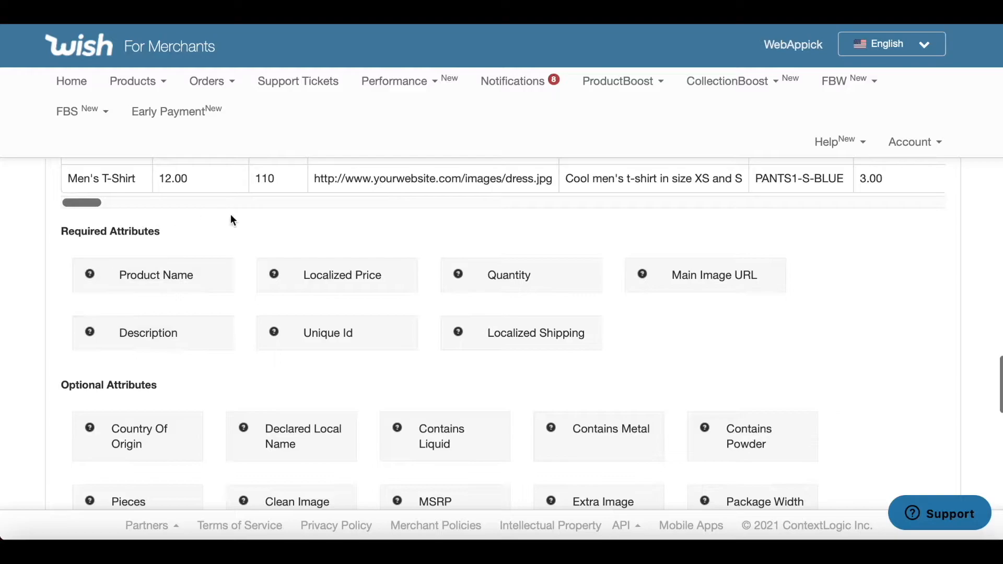
scroll(240, 398, down, 3)
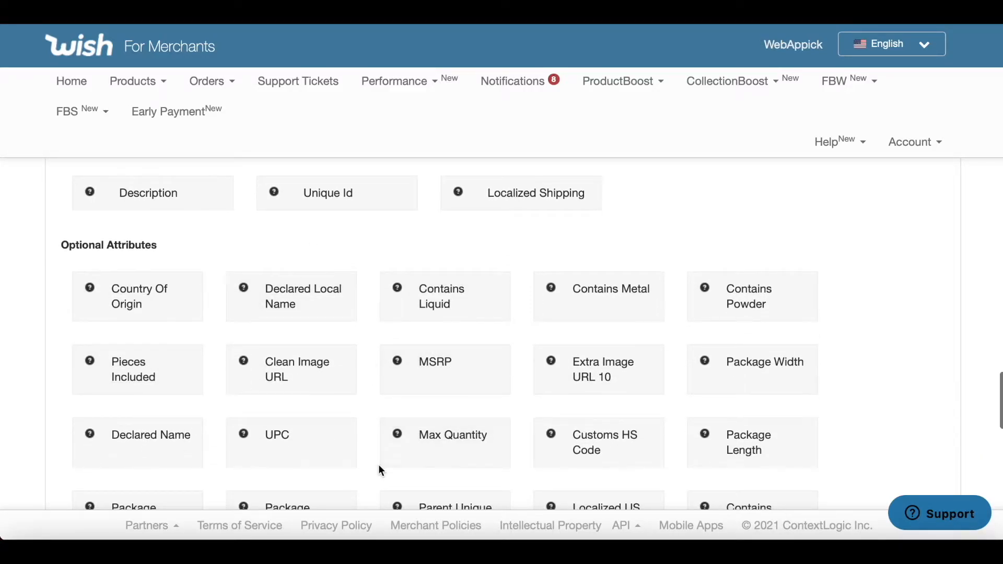
scroll(375, 472, down, 1)
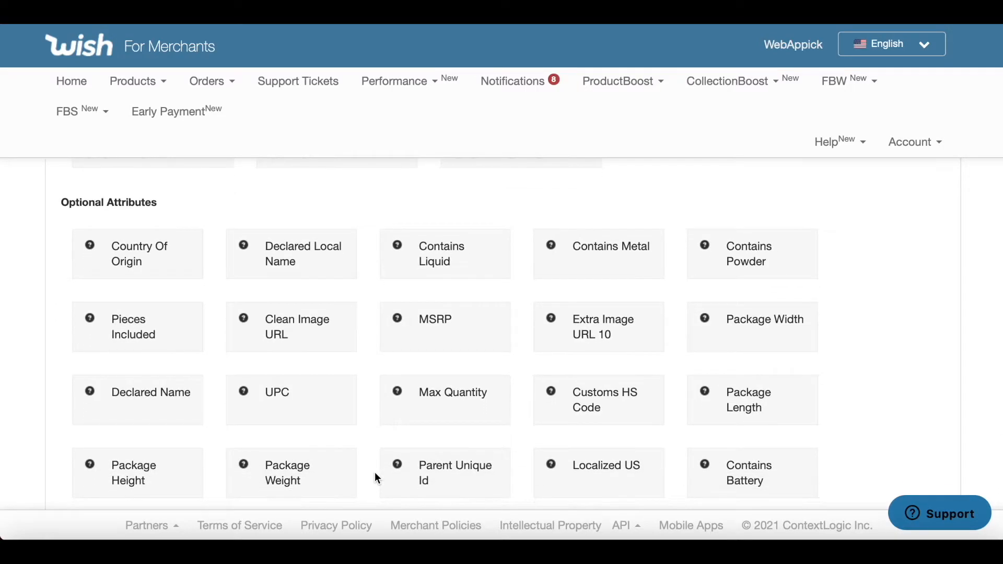
scroll(376, 476, down, 10)
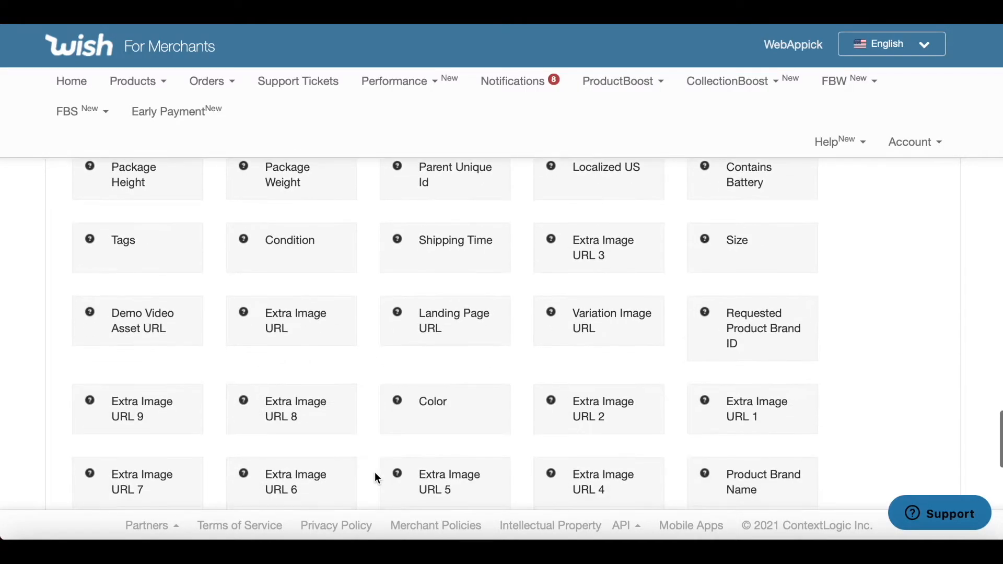
- Select wishtest1.csv from the Desktop folder as the product CSV file and upload it
scroll(376, 478, down, 4)
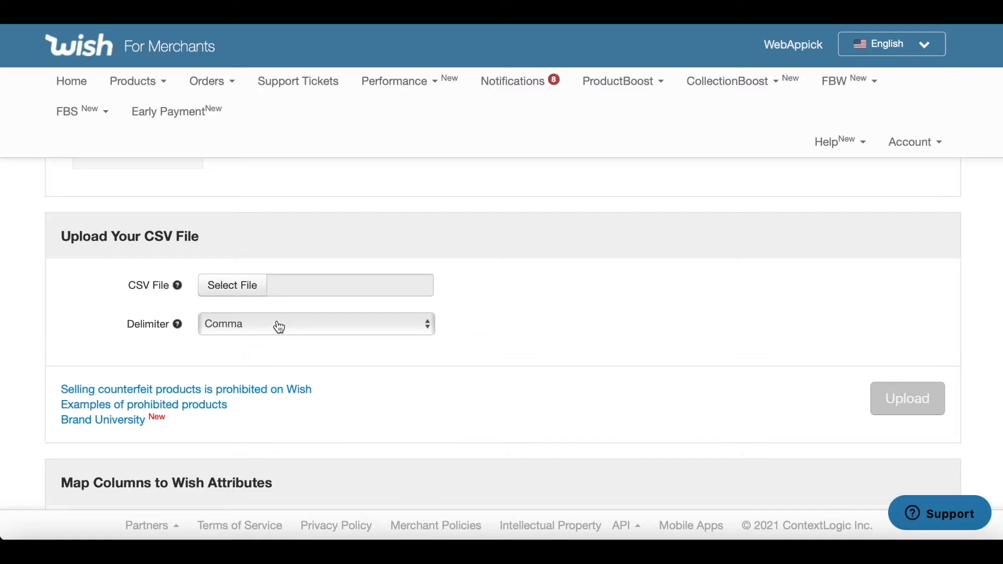
click(222, 293)
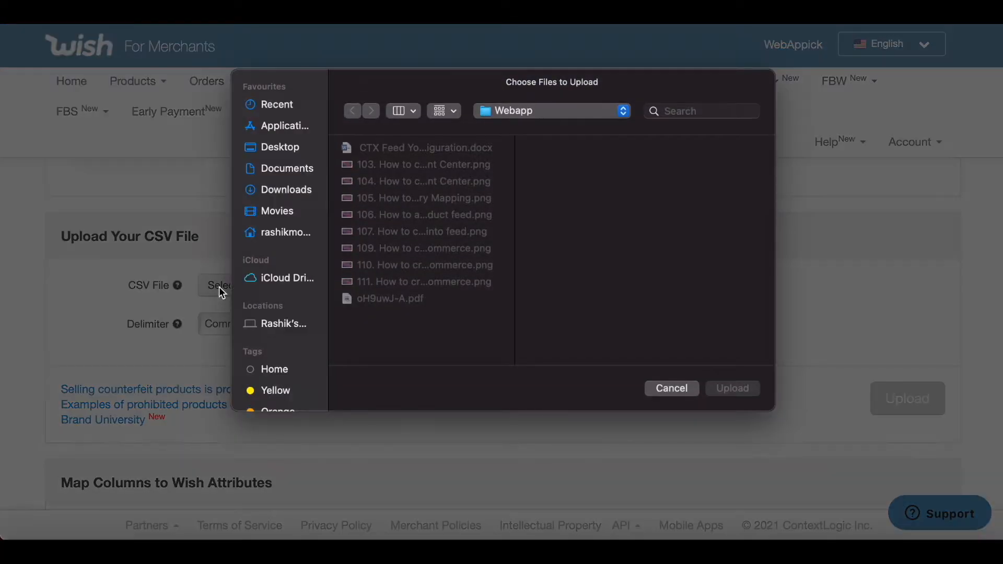
click(284, 146)
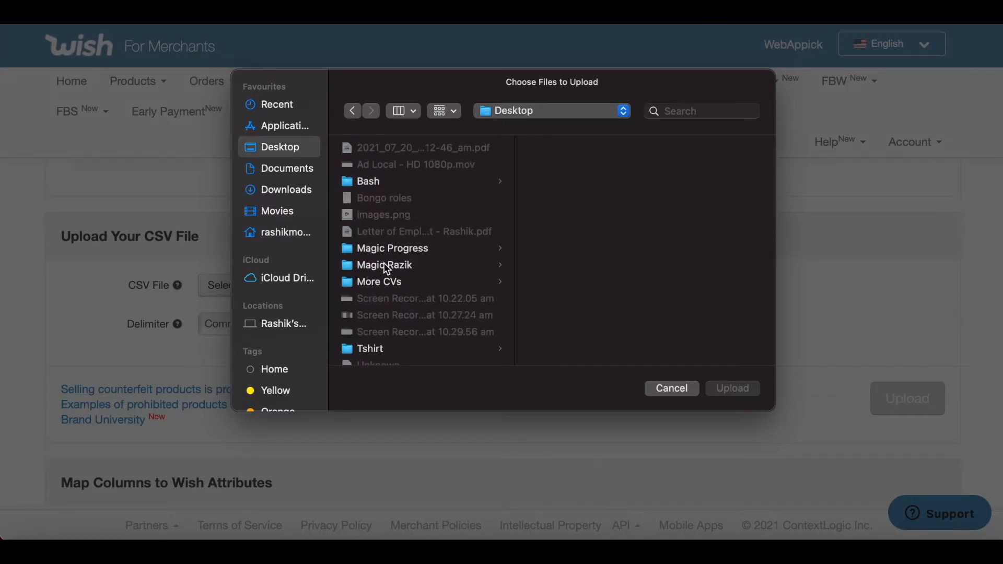
scroll(381, 326, down, 4)
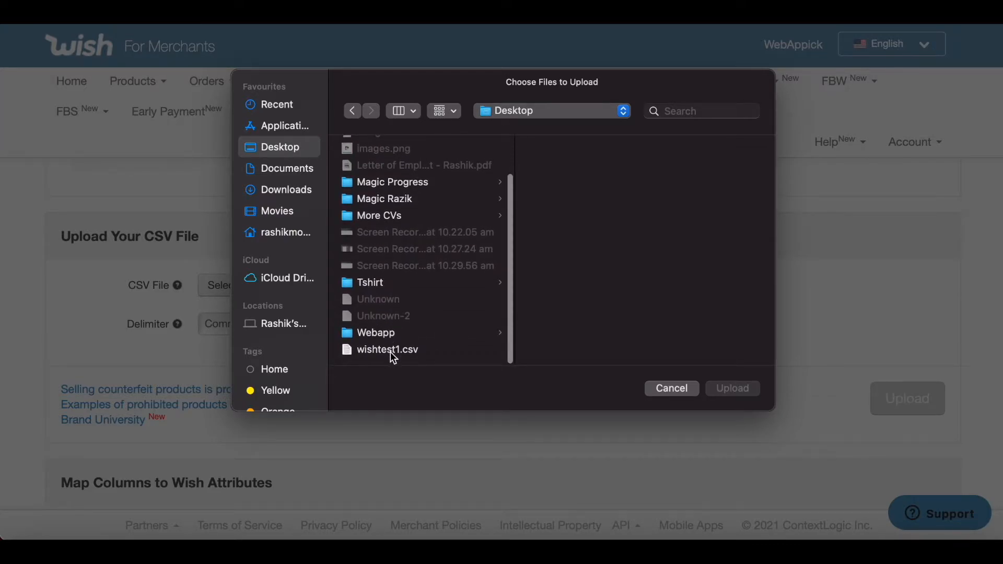
click(392, 354)
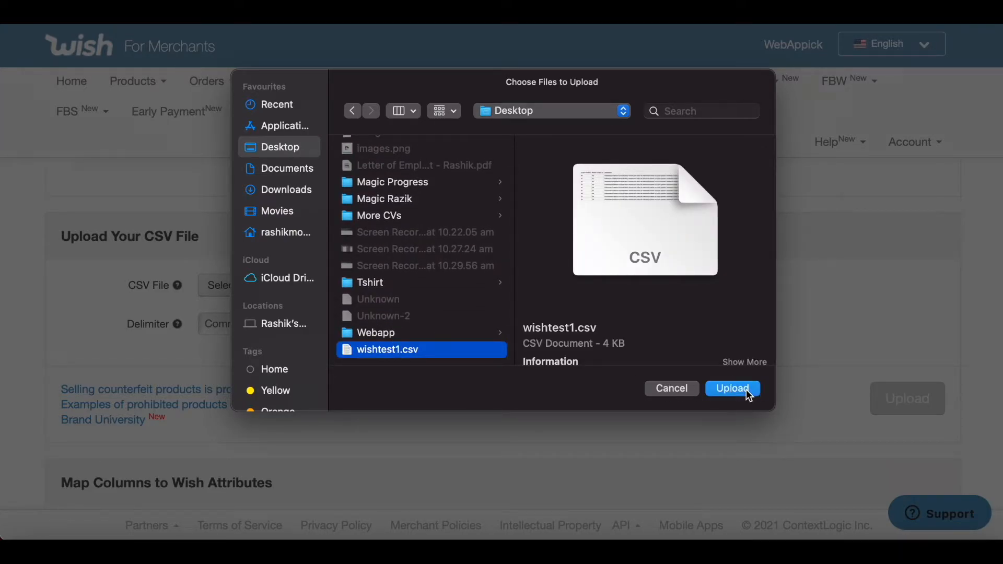
click(746, 390)
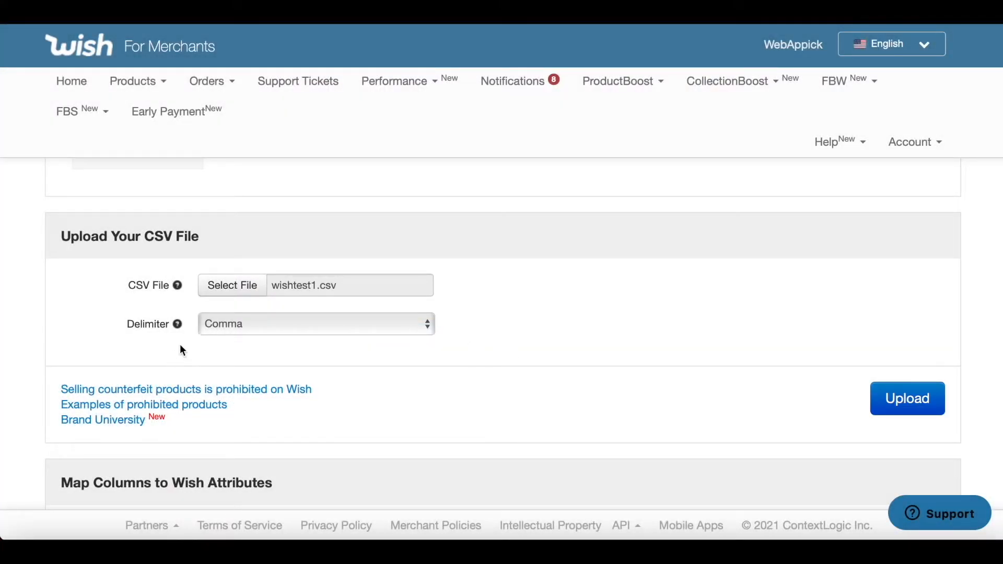
click(919, 400)
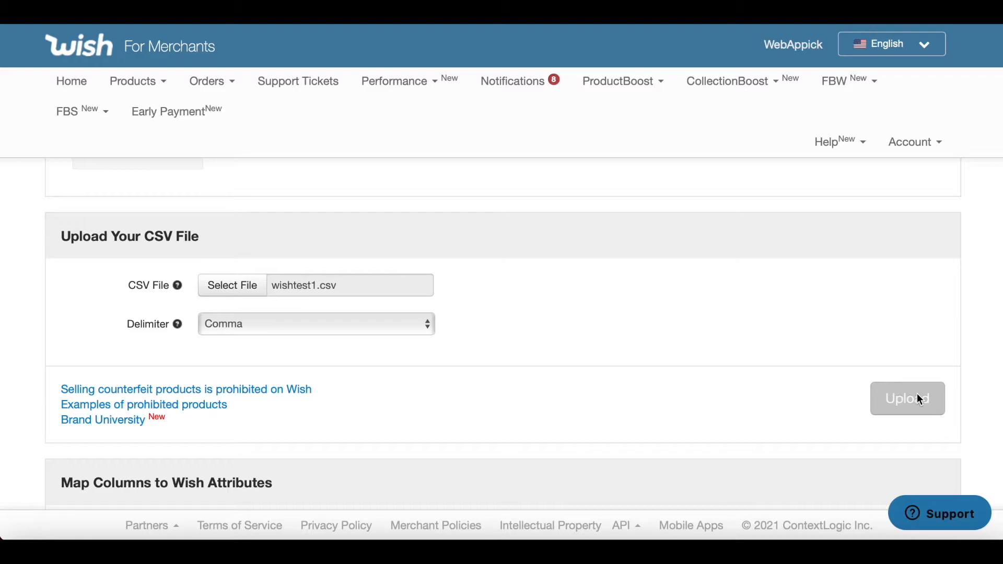
- Map the required Unique Id attribute to the Unique ID/SKU column and dismiss the Errors and Warnings Found notice
scroll(686, 217, down, 7)
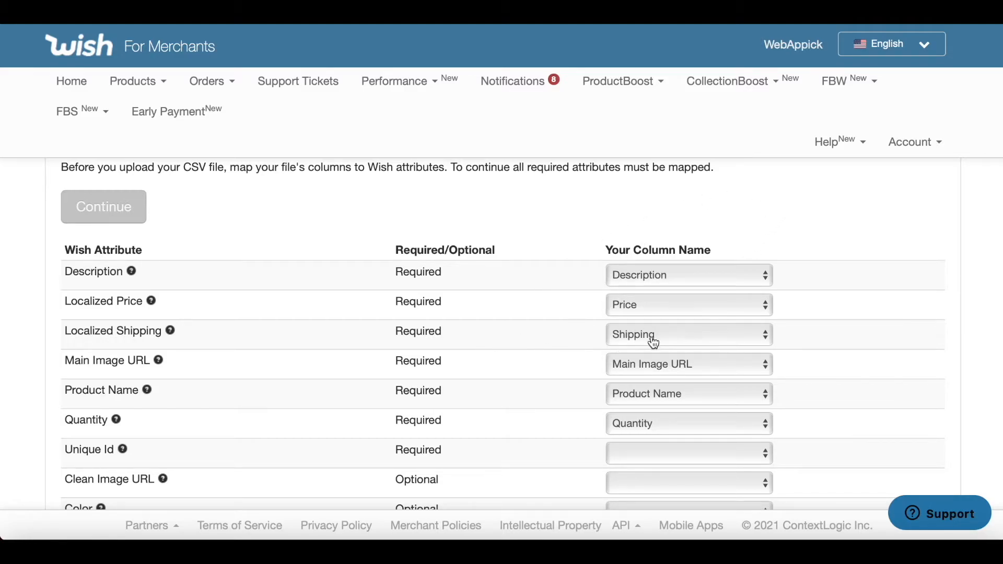
scroll(788, 389, down, 1)
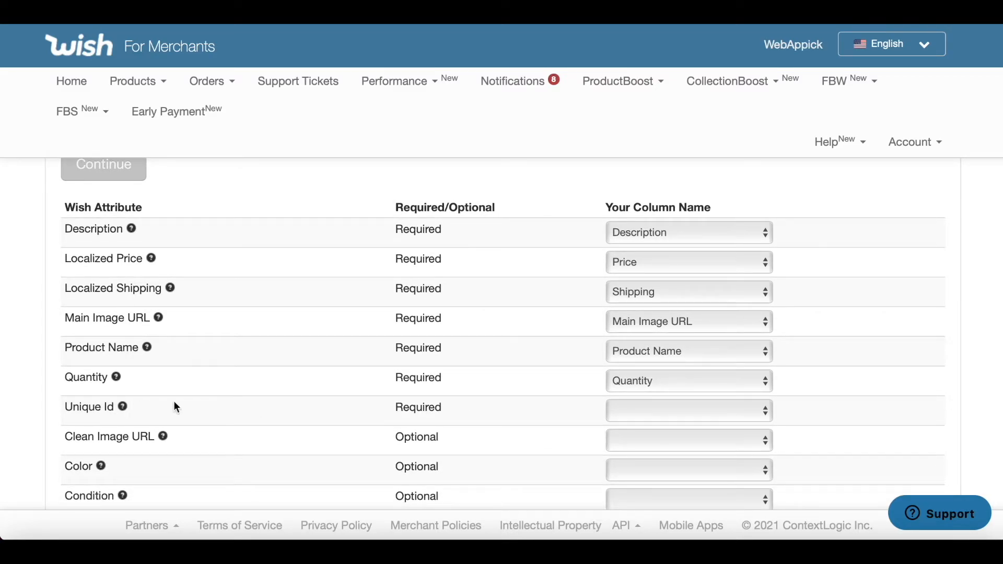
click(641, 413)
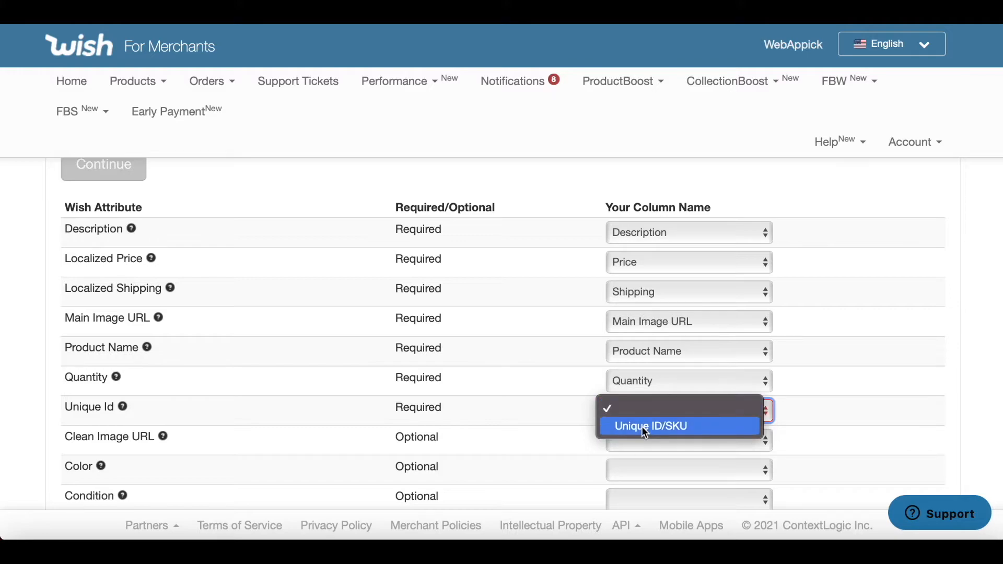
click(640, 427)
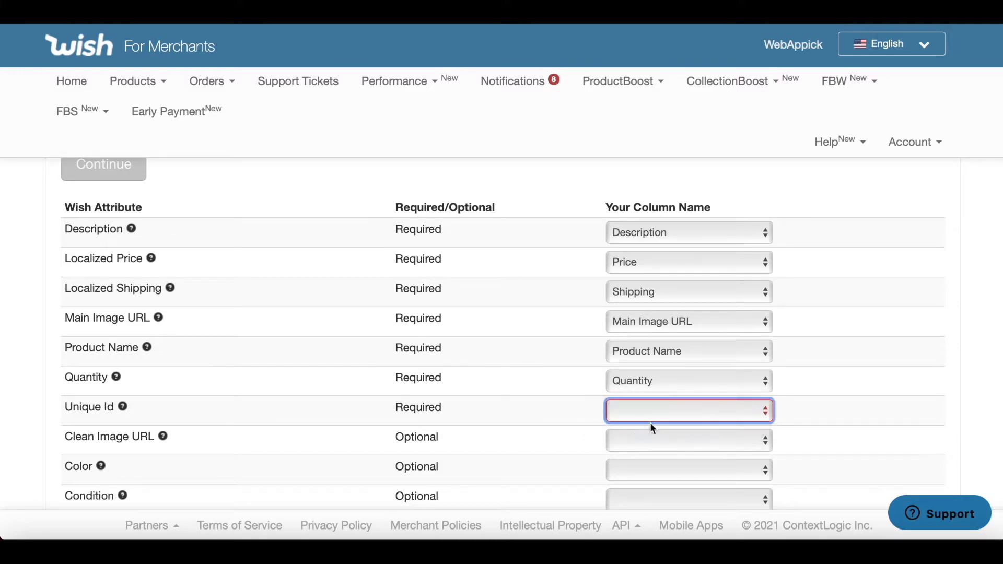
scroll(843, 433, down, 4)
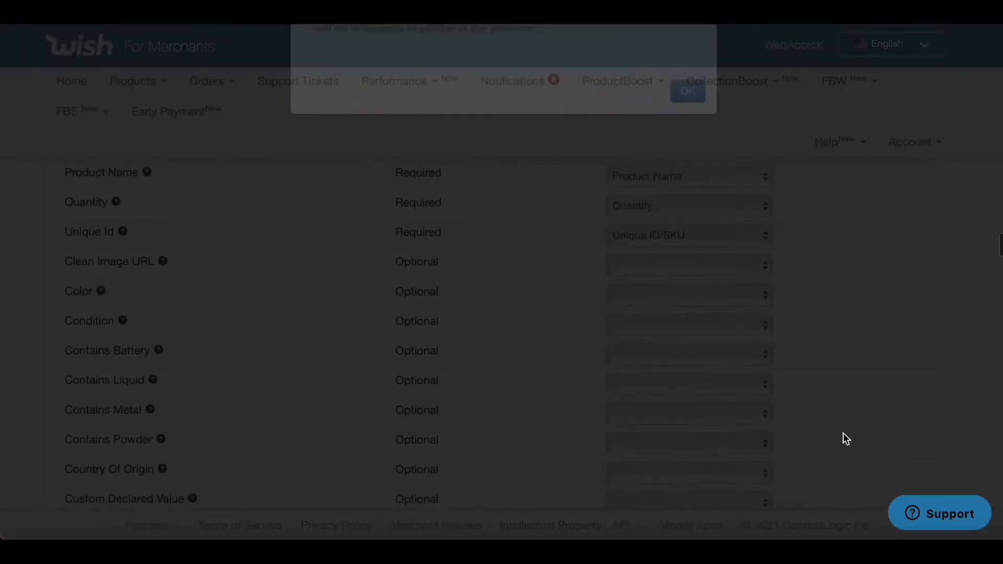
scroll(843, 431, up, 2)
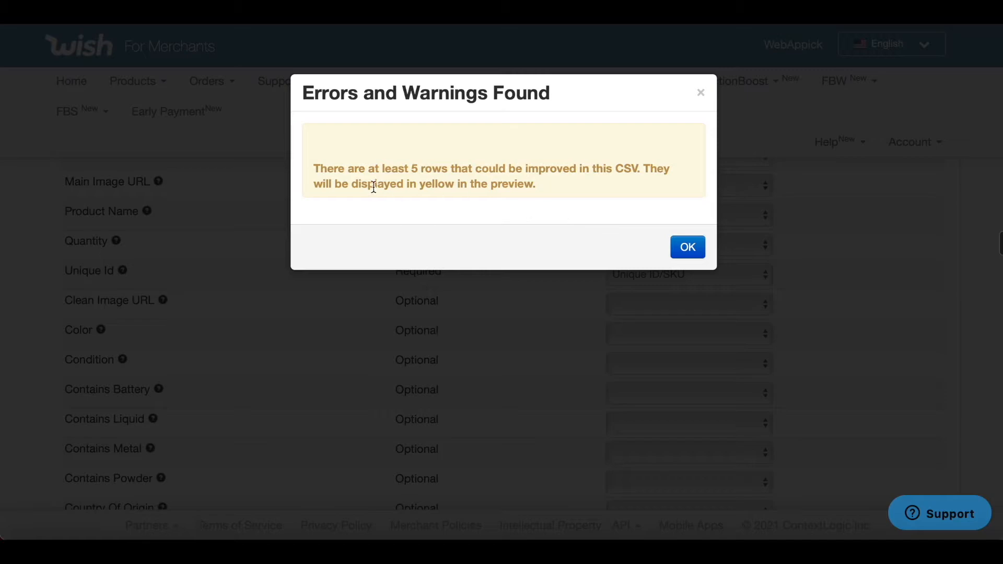
click(695, 251)
- Examine the optional attribute mappings, the preview of the product rows and the improvement warnings for the CSV
scroll(846, 411, down, 20)
scroll(845, 406, down, 20)
scroll(847, 412, down, 20)
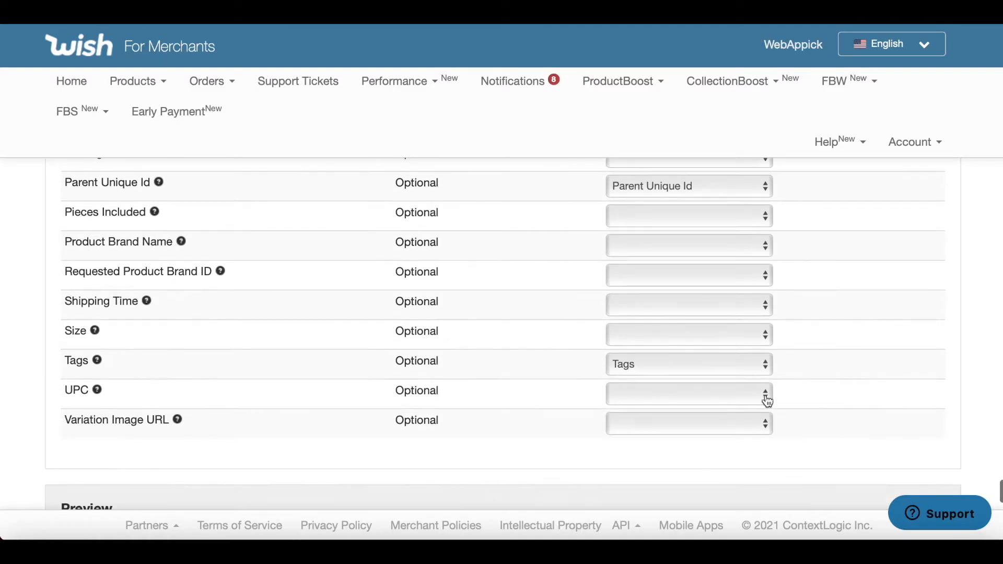
scroll(878, 324, down, 3)
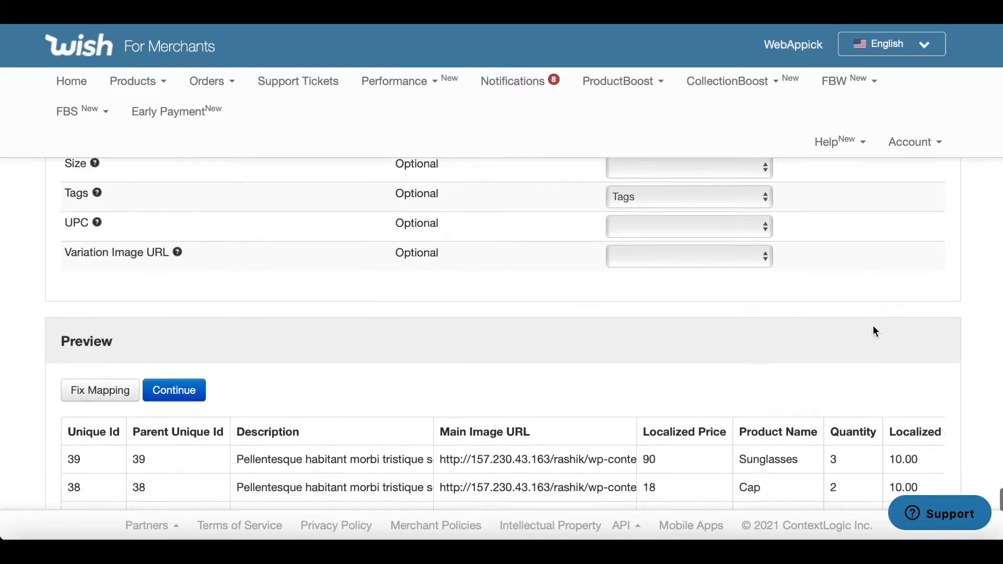
scroll(875, 332, down, 5)
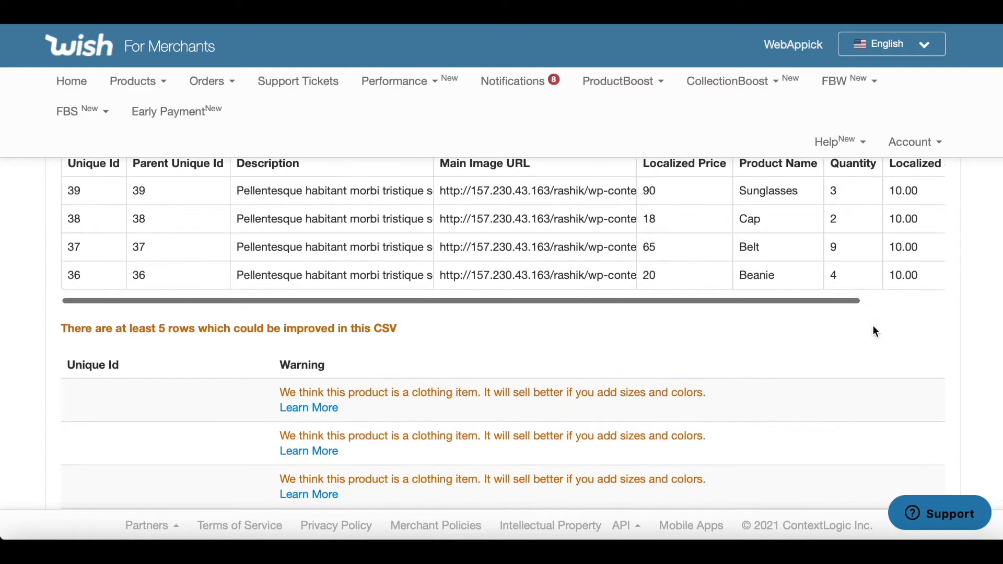
scroll(357, 386, up, 1)
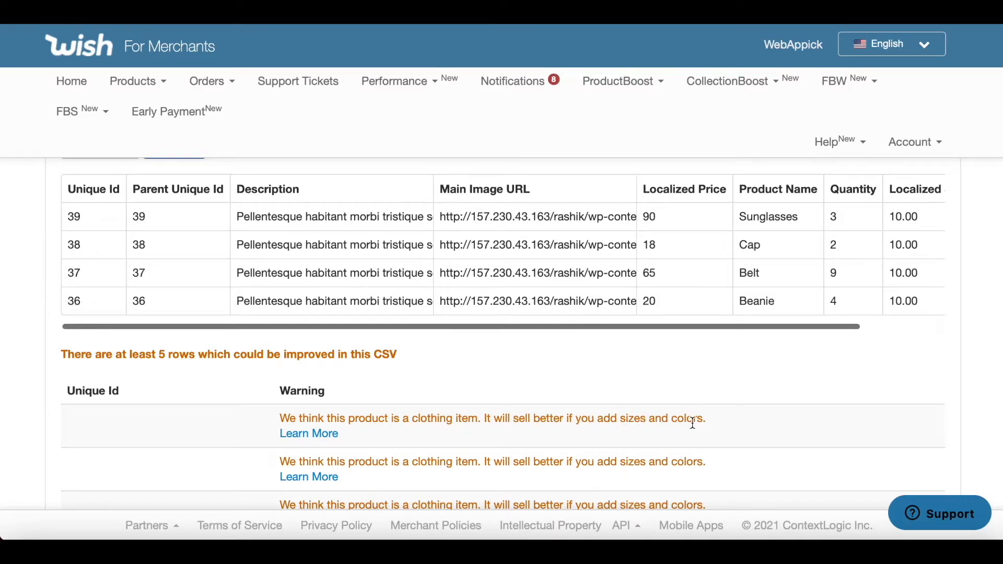
scroll(635, 278, up, 1)
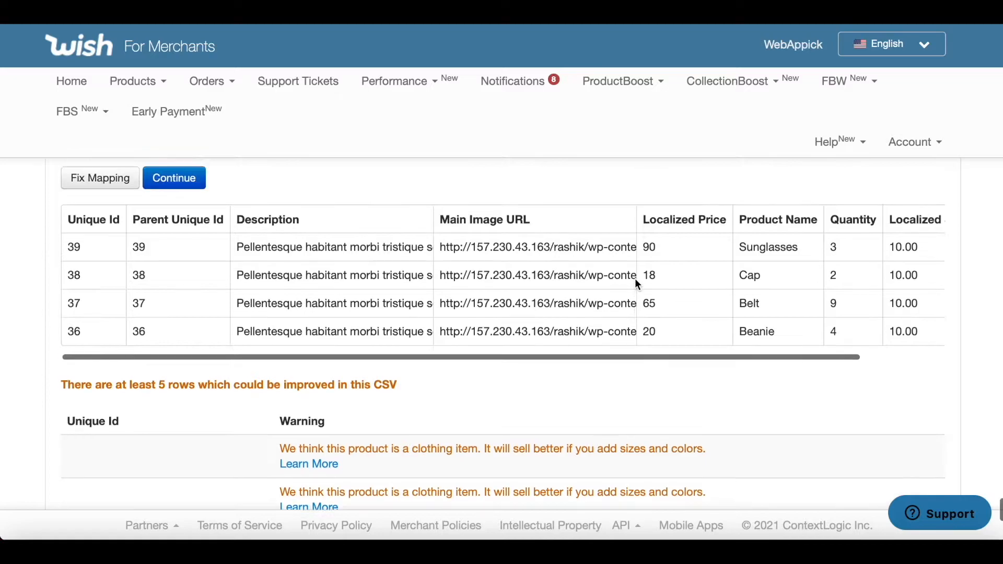
scroll(576, 377, down, 1)
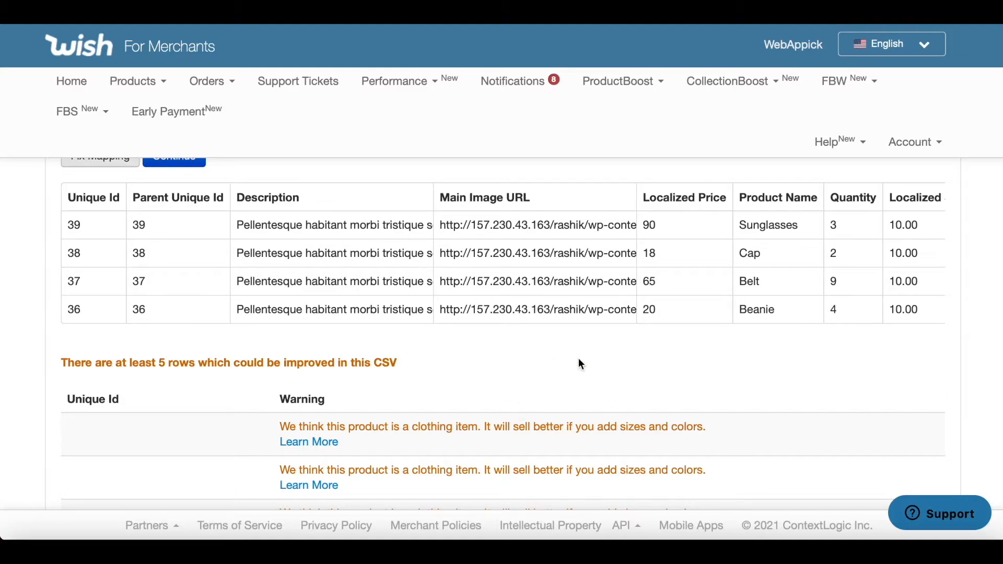
scroll(754, 361, up, 1)
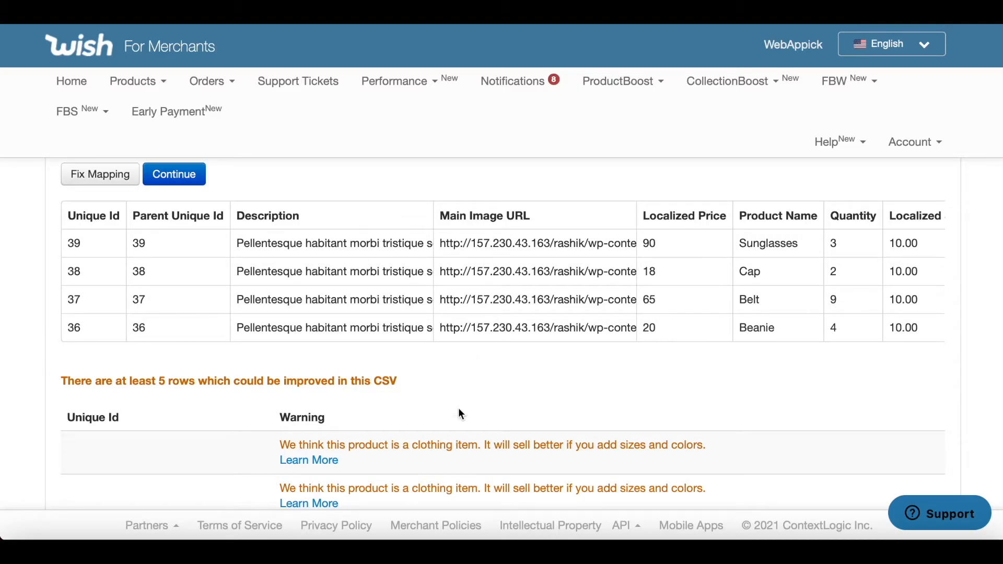
scroll(436, 418, down, 3)
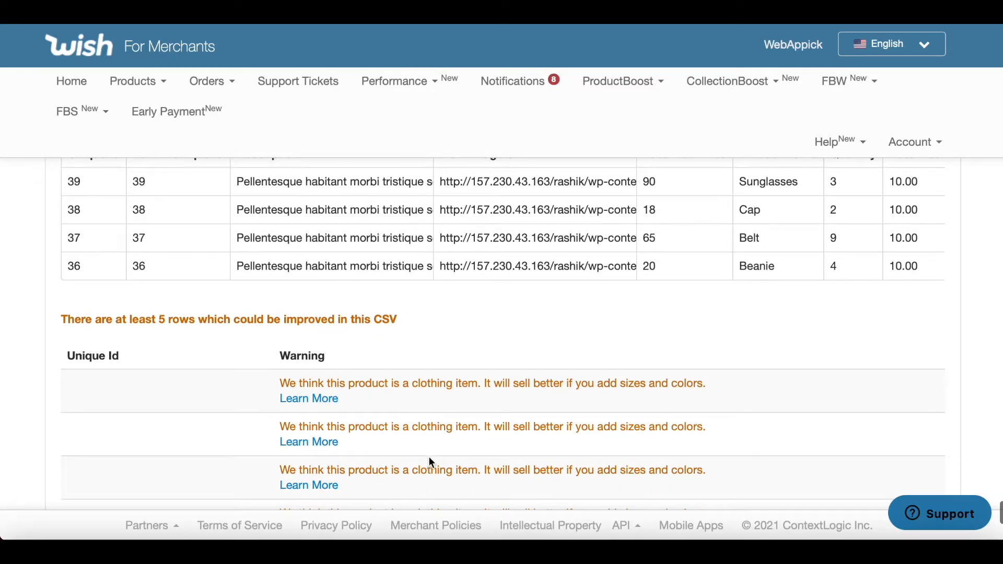
scroll(409, 346, down, 7)
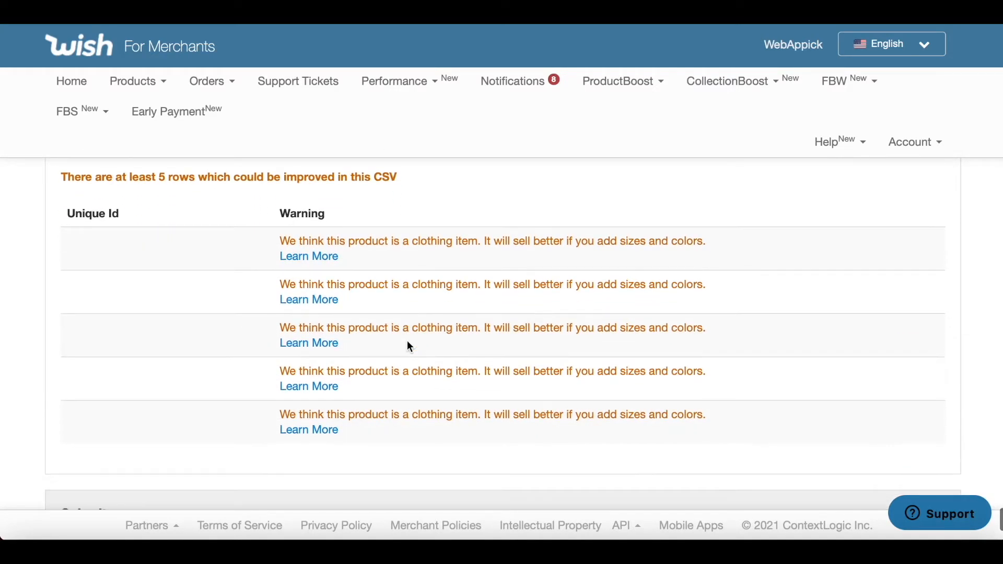
scroll(409, 347, down, 3)
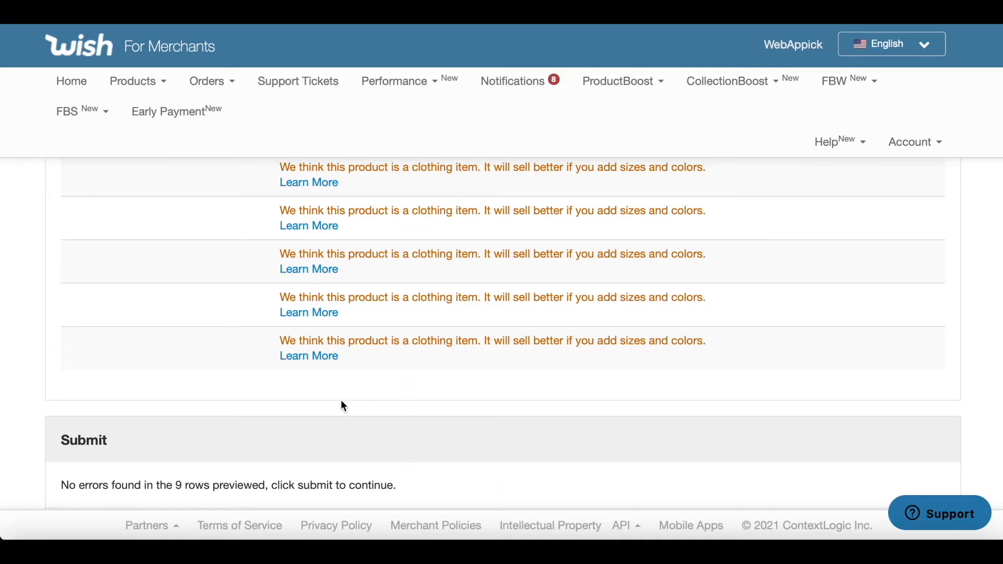
- Submit the product import and check its details on the import status page
scroll(342, 403, down, 5)
click(102, 455)
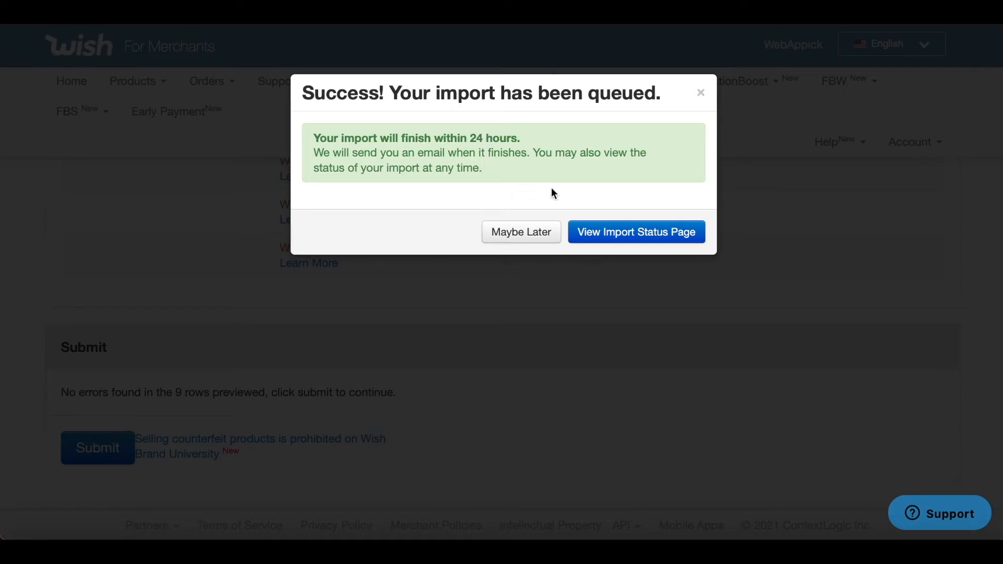
click(647, 240)
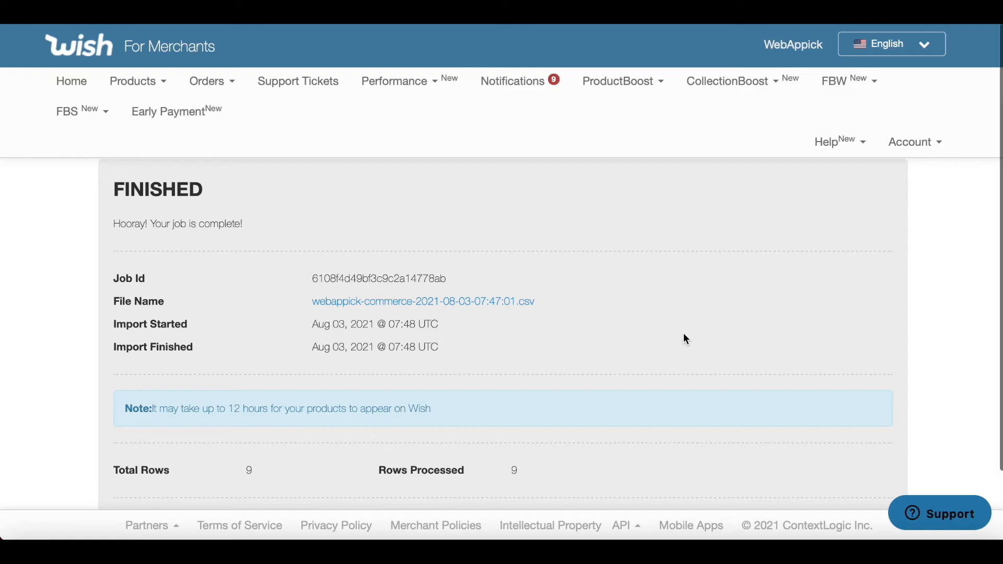
scroll(683, 334, down, 1)
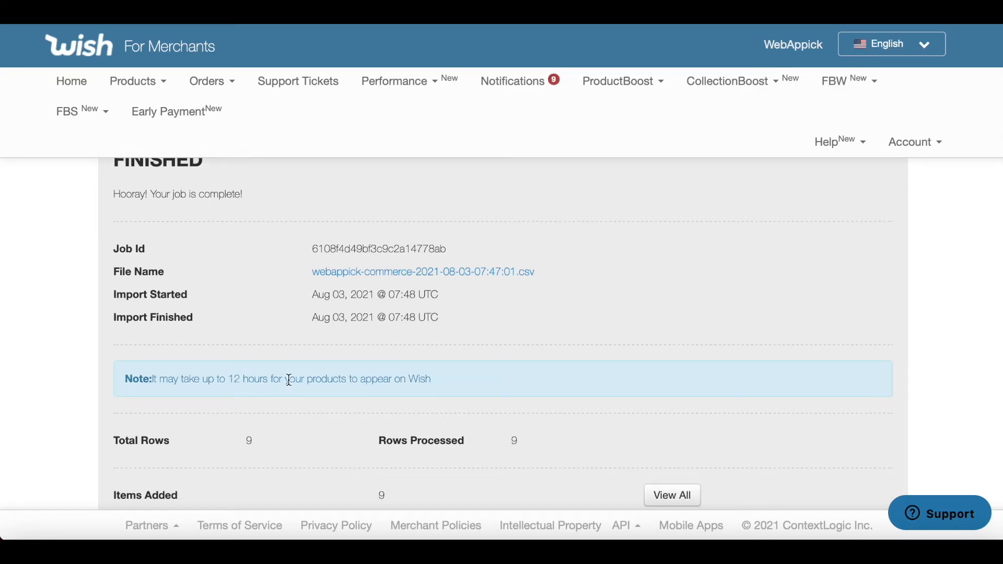
scroll(577, 400, down, 2)
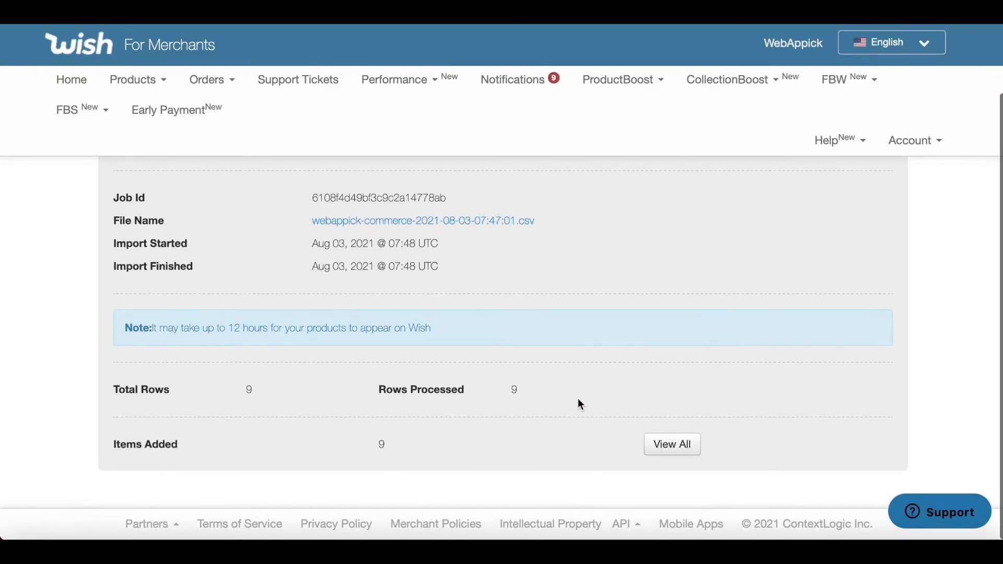
- View all items added by the import, check the full list of product names and SKUs, and close it
click(674, 448)
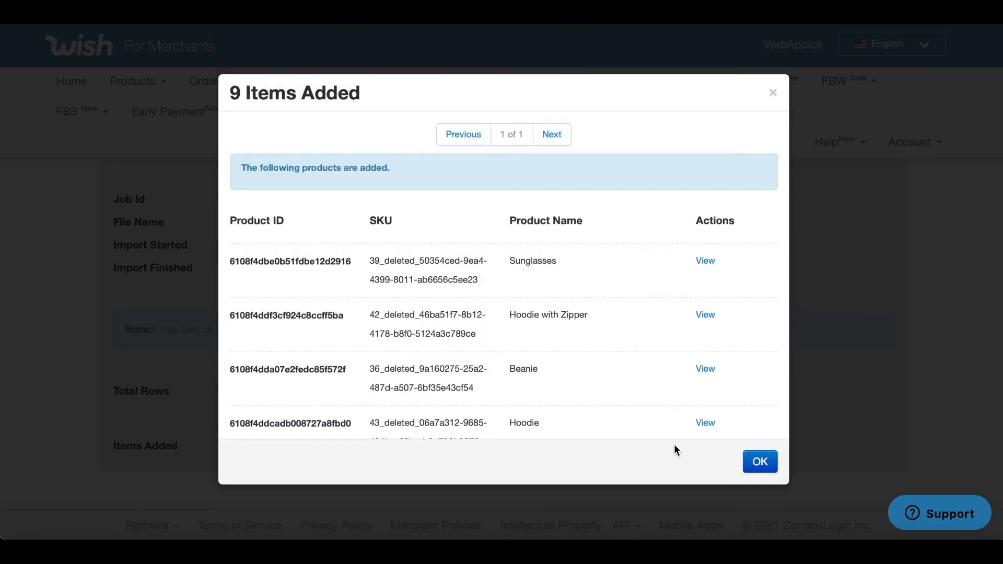
scroll(618, 376, down, 5)
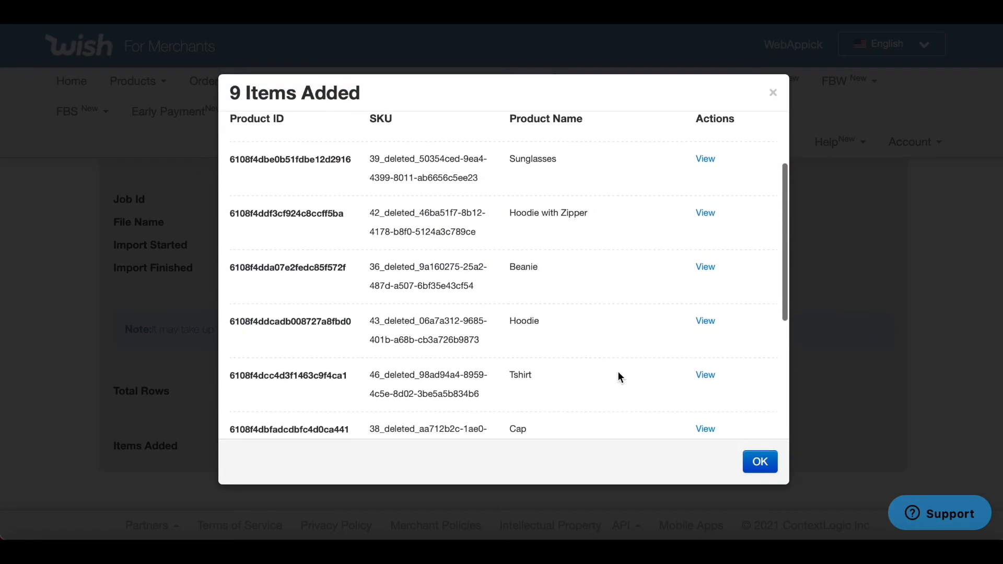
scroll(617, 376, down, 3)
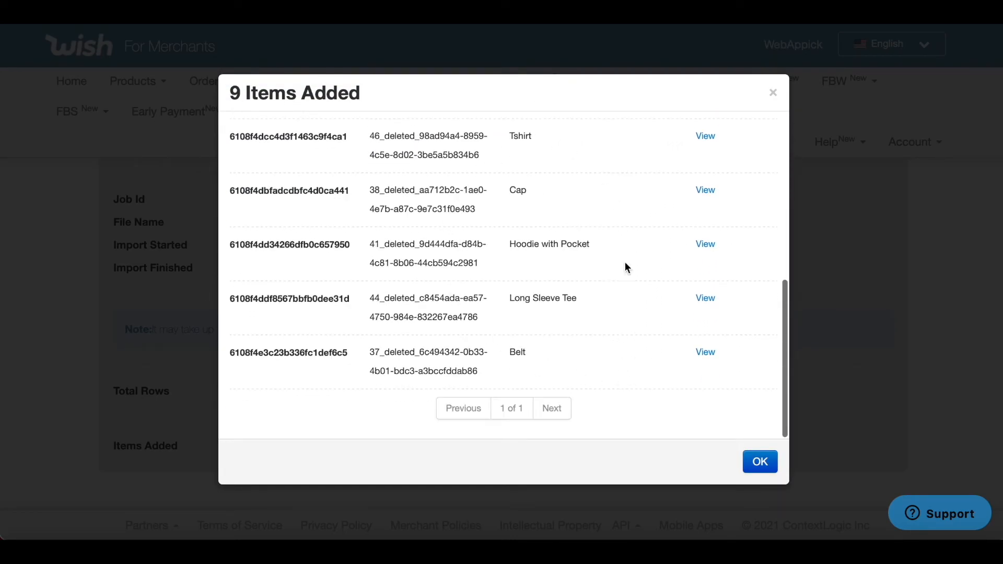
click(766, 465)
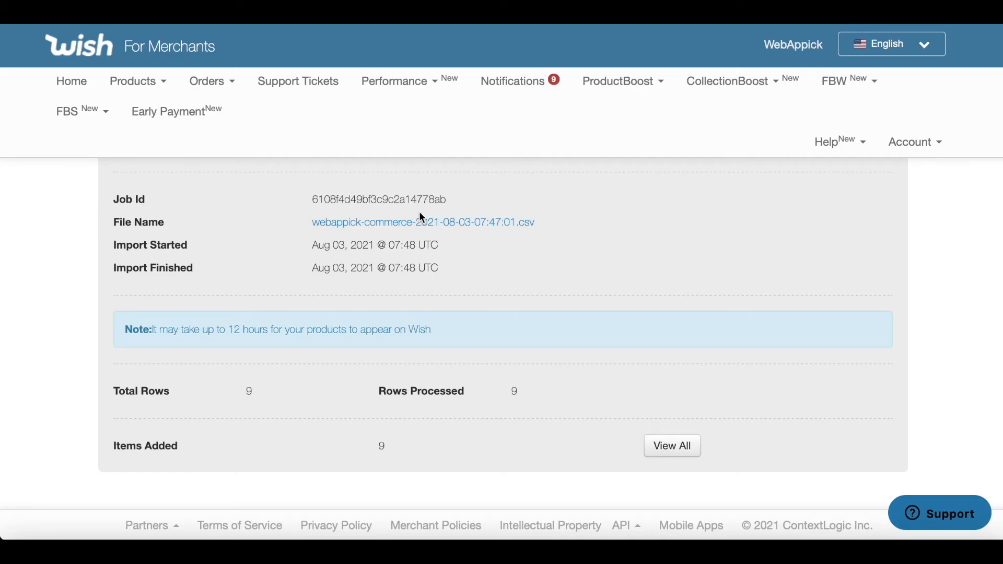
- Display all products of the store and examine their names, SKUs, prices and inventory
click(159, 83)
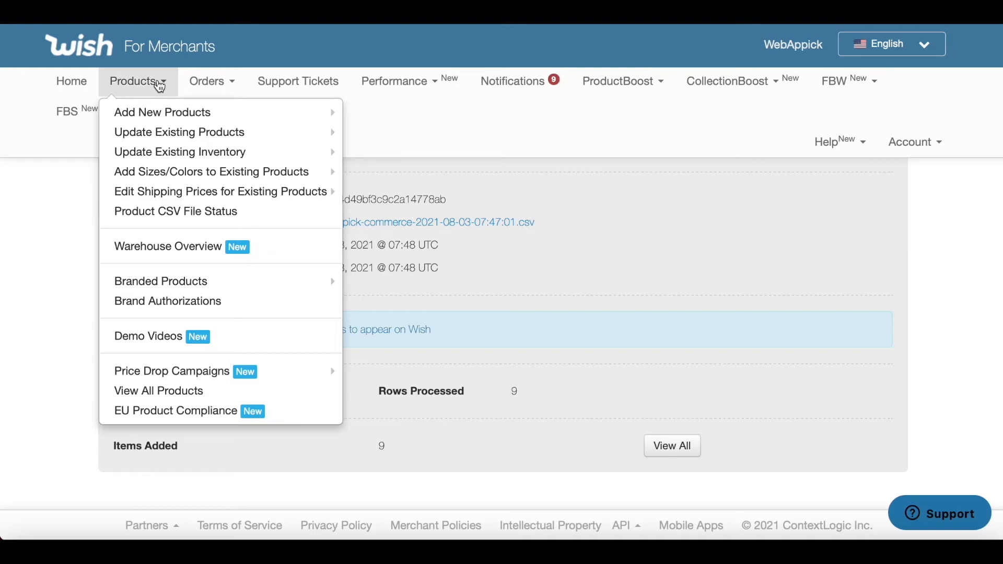
click(150, 393)
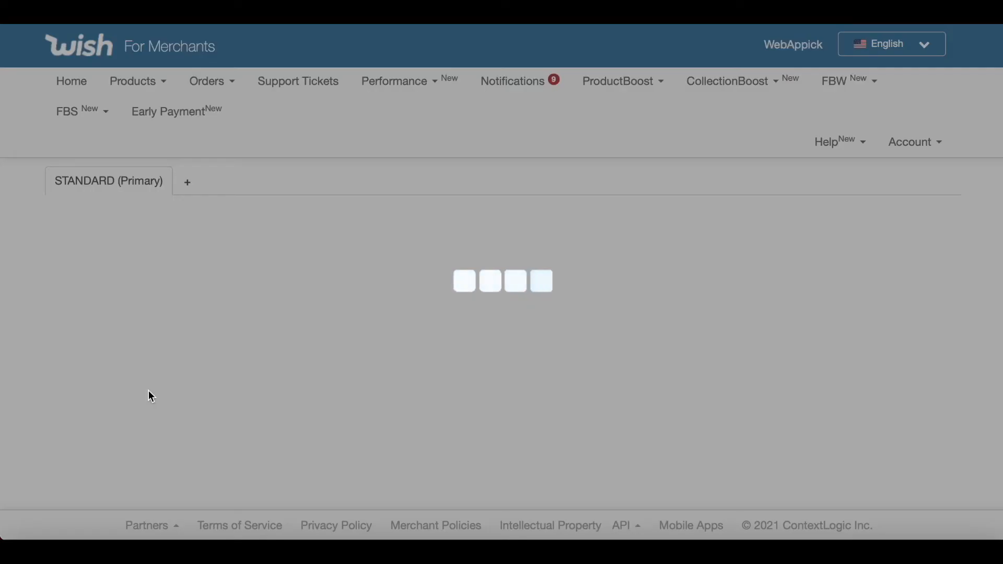
scroll(148, 390, down, 7)
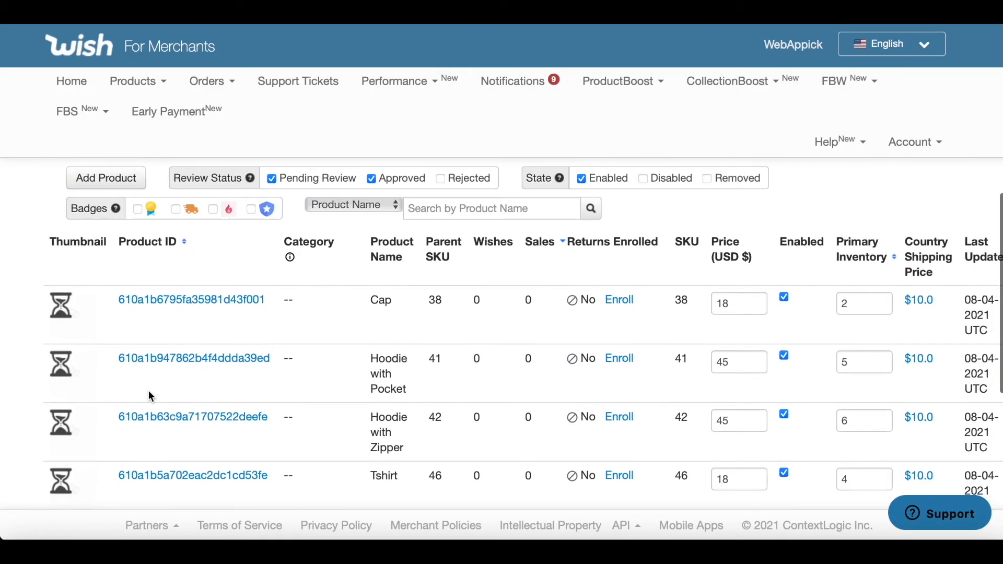
scroll(394, 378, down, 3)
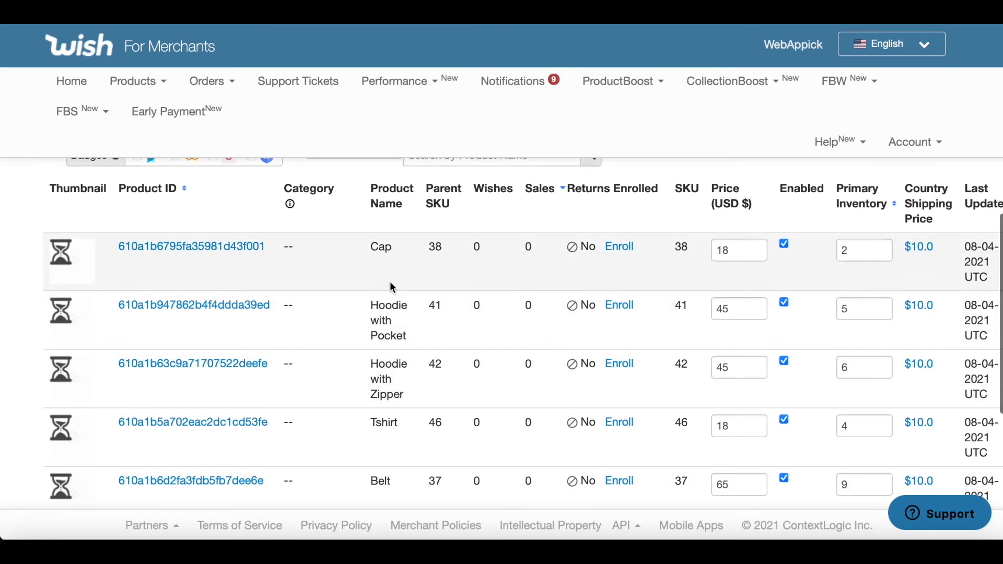
scroll(386, 421, down, 1)
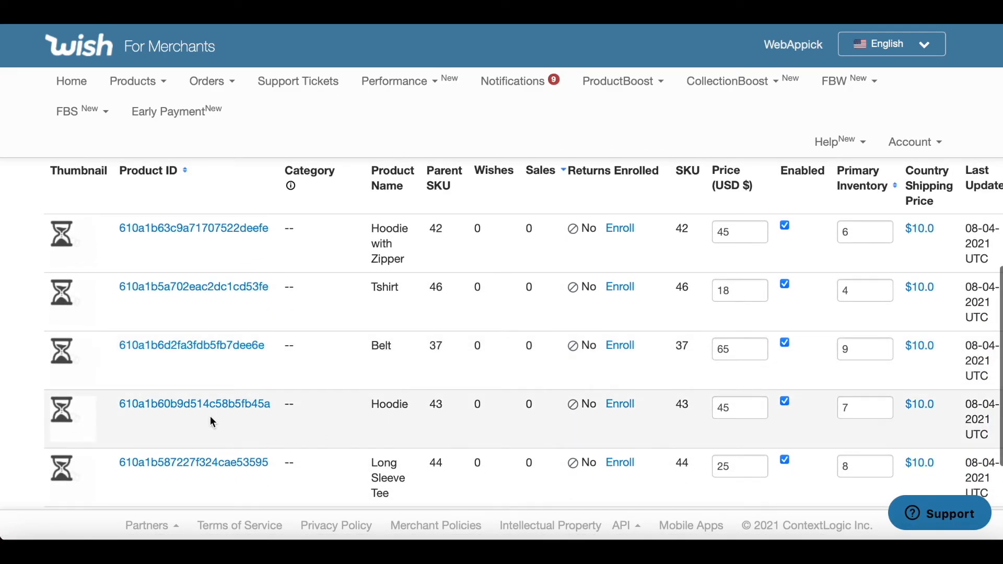
scroll(388, 322, down, 3)
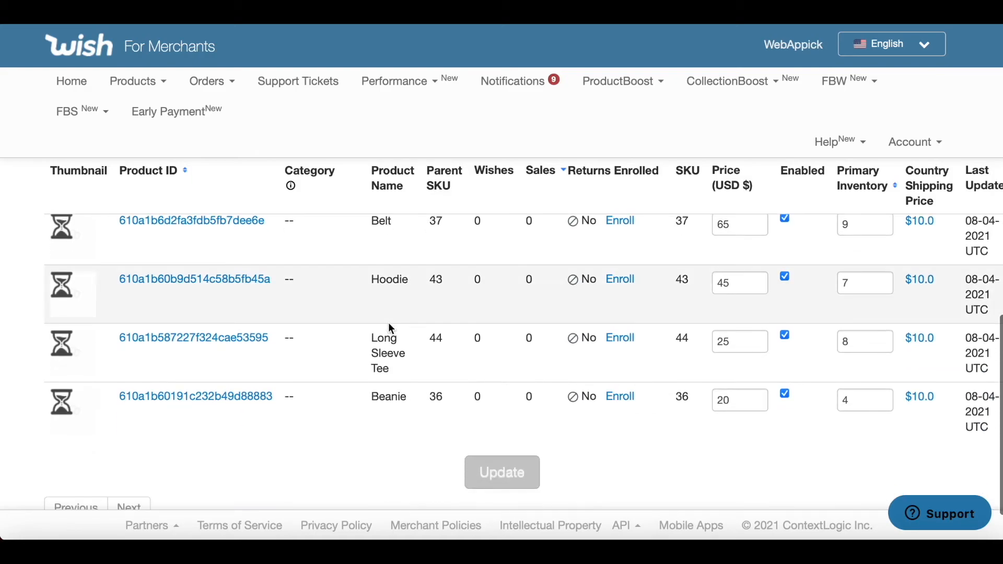
scroll(389, 328, up, 7)
scroll(388, 321, down, 5)
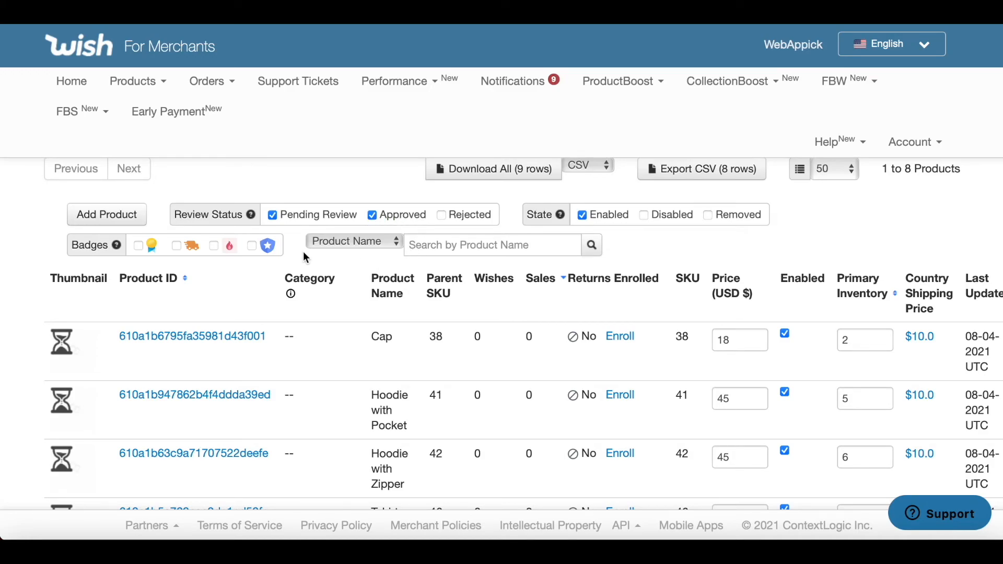
- Exclude Pending Review products from the product list and check which approved, enabled products are listed
click(273, 216)
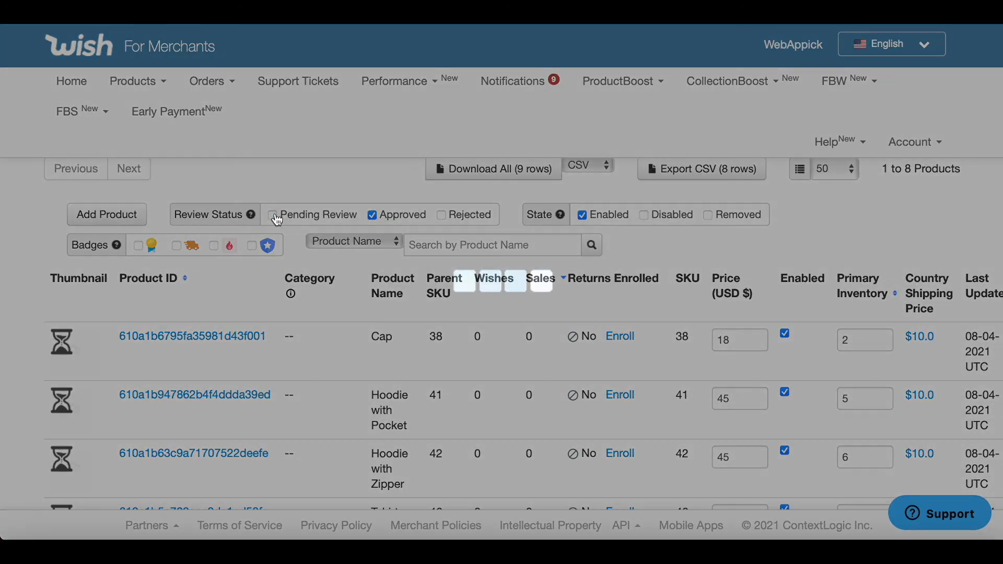
scroll(328, 366, down, 2)
scroll(327, 366, down, 2)
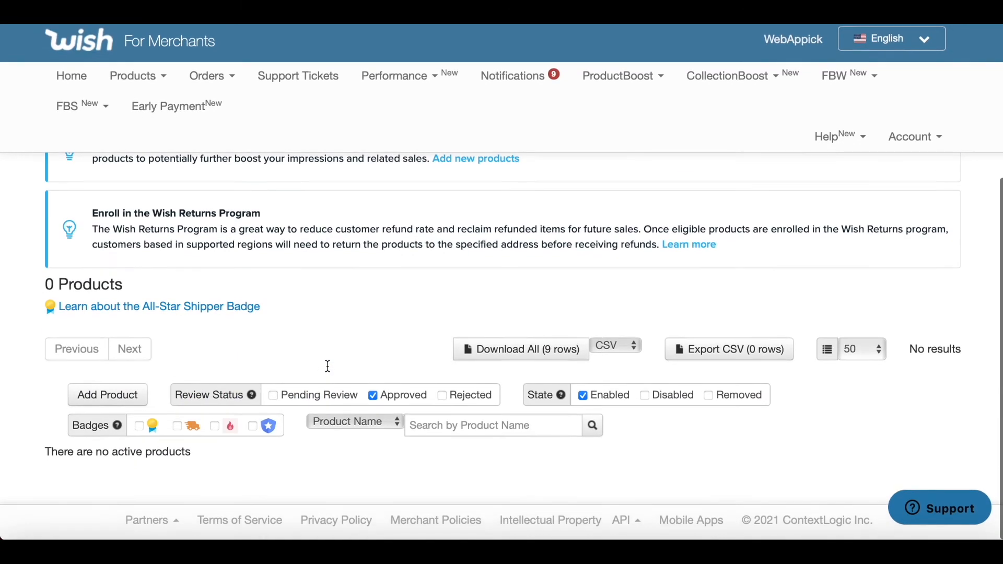
- Include Pending Review products in the list again and look over the product rows
click(274, 403)
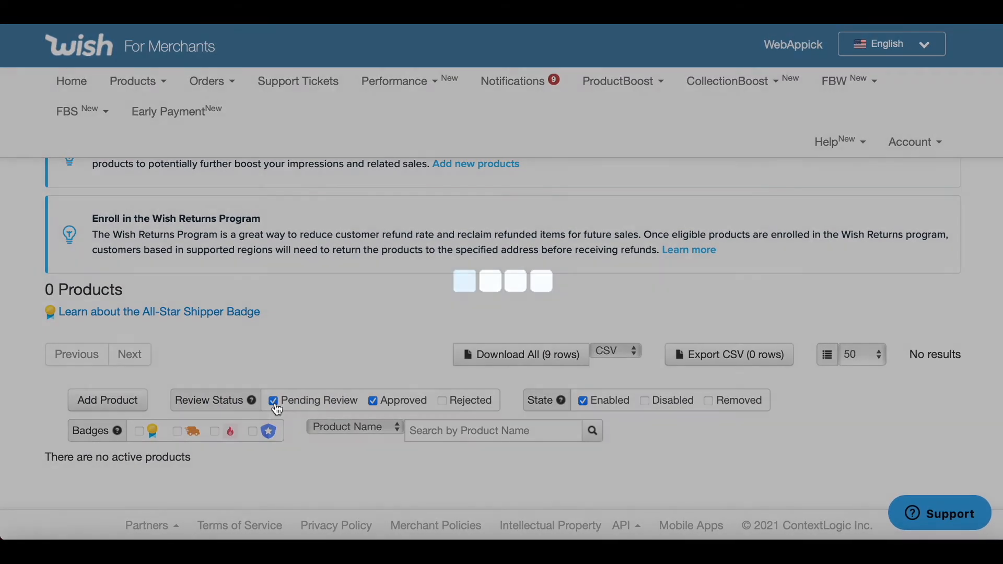
scroll(356, 416, down, 4)
scroll(357, 417, down, 5)
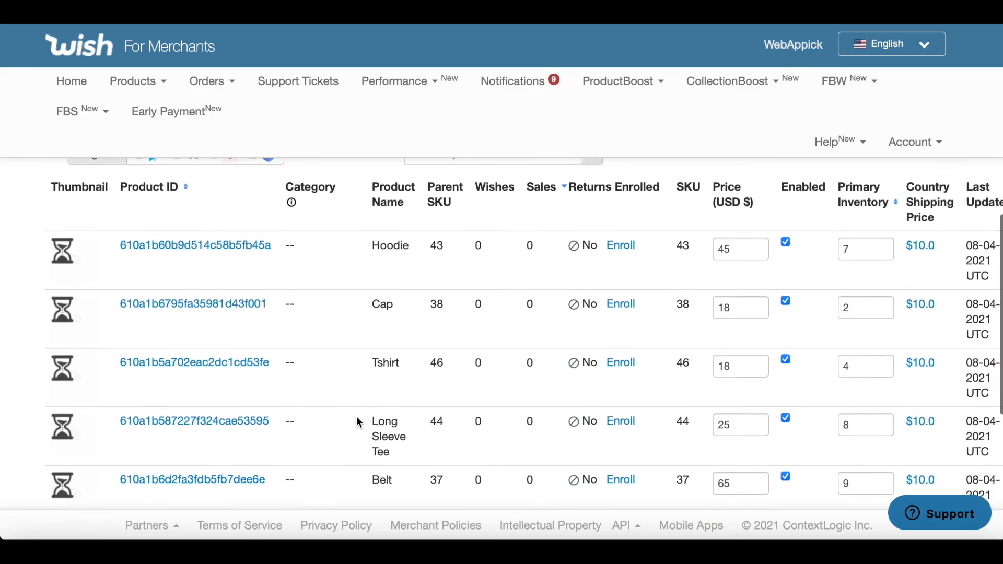
scroll(329, 413, up, 2)
scroll(344, 337, up, 1)
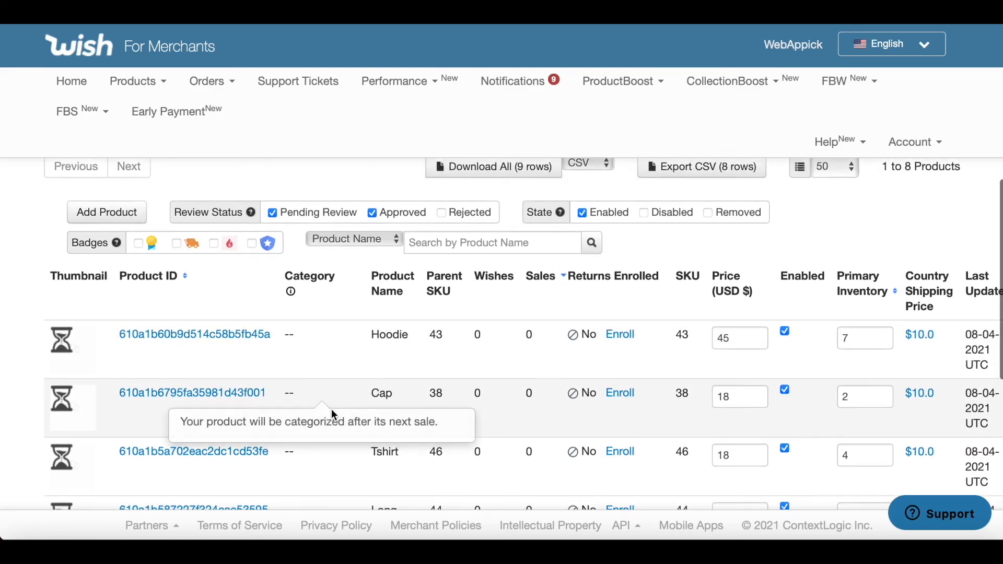
scroll(331, 409, down, 1)
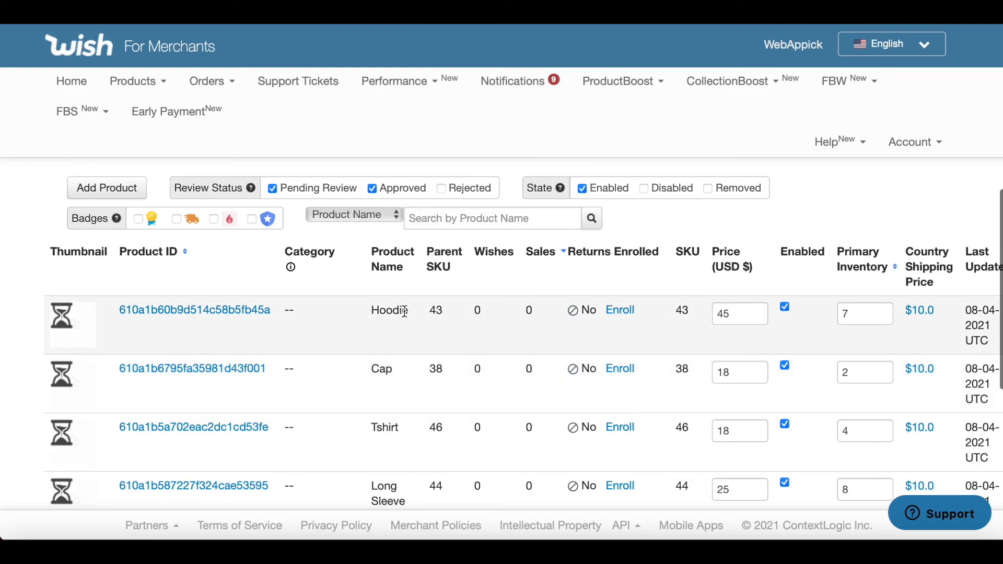
scroll(403, 310, down, 1)
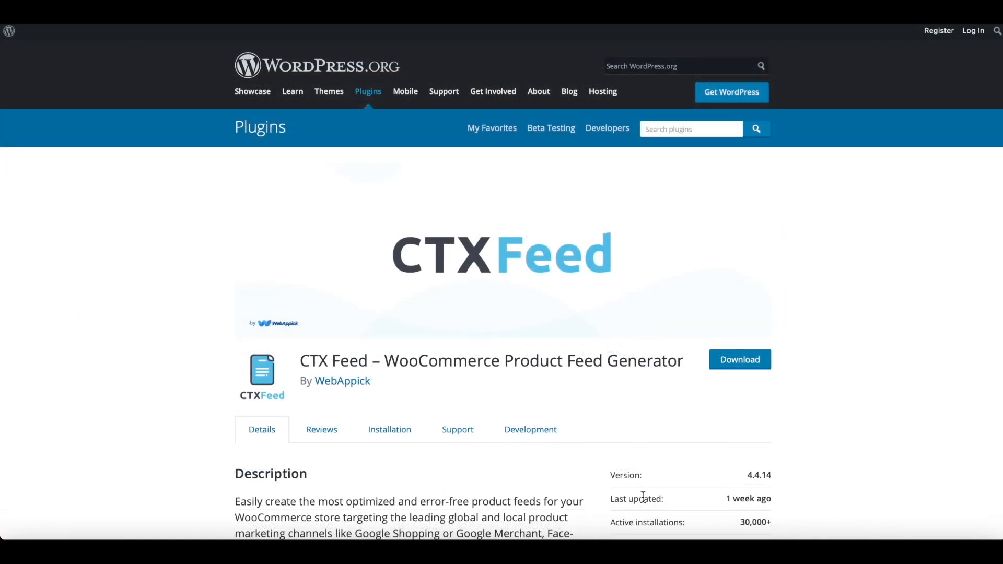